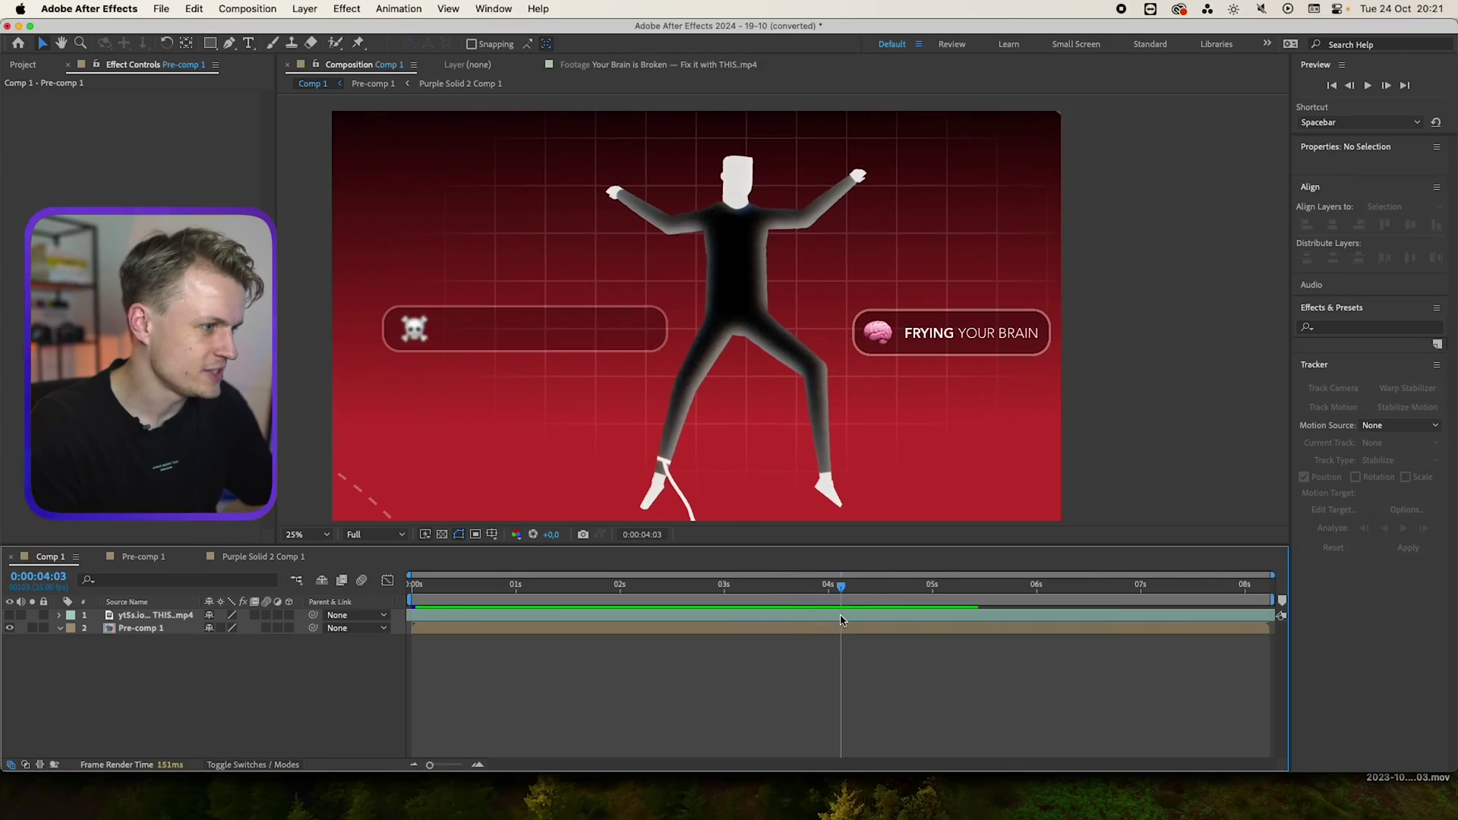
- Zoom the viewer to 50%, frame the figure, and go to frame 0:00:03:14
{"action": "mouse_move", "coordinate": [795, 598]}
{"action": "left_mouse_down"}
{"action": "mouse_move", "coordinate": [498, 598]}
{"action": "mouse_move", "coordinate": [876, 624]}
{"action": "mouse_move", "coordinate": [791, 608]}
{"action": "left_mouse_up"}
{"action": "key", "text": "."}
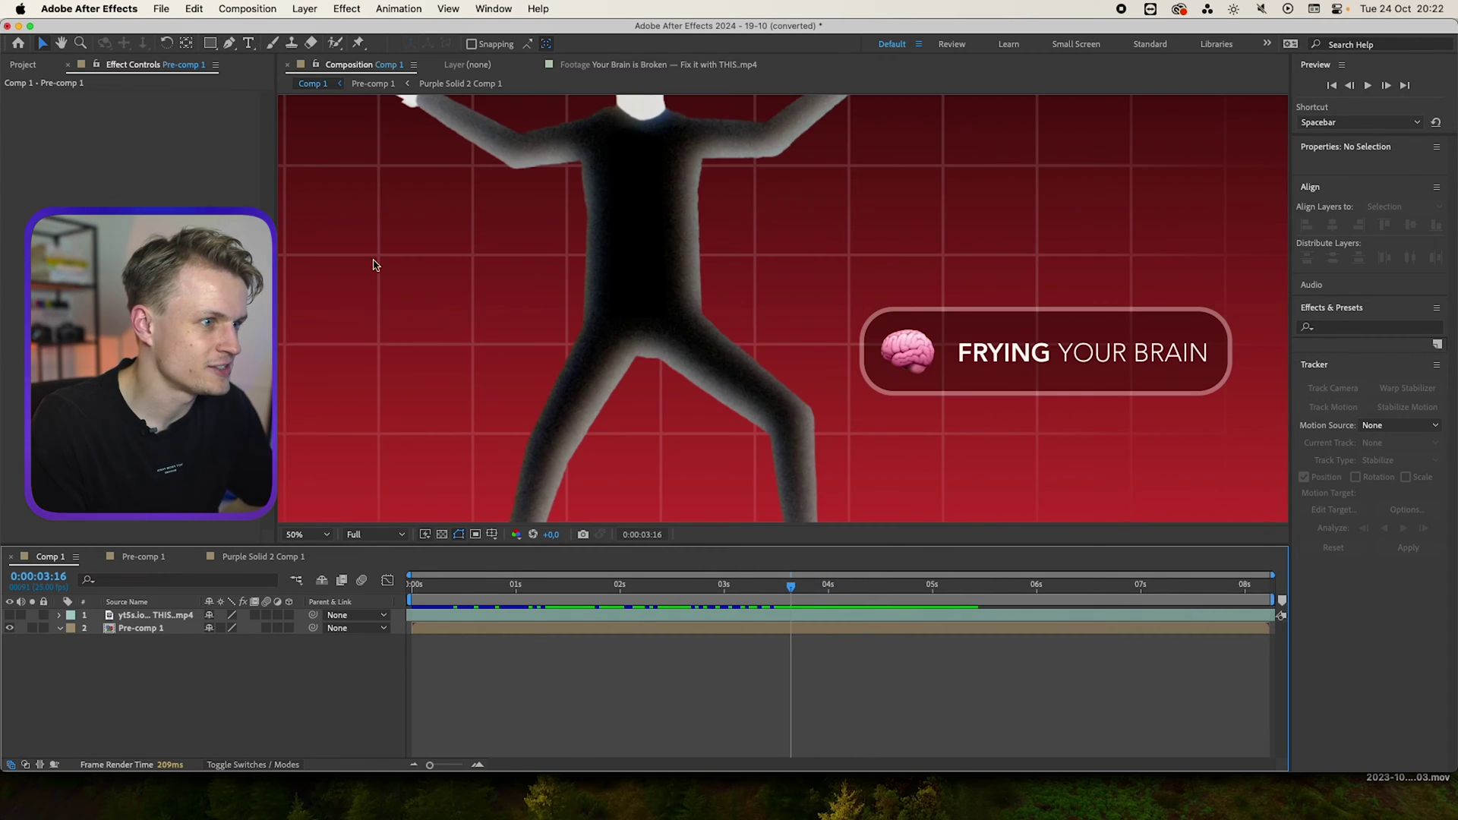
{"action": "left_click_drag", "start_coordinate": [926, 308], "coordinate": [1296, 410]}
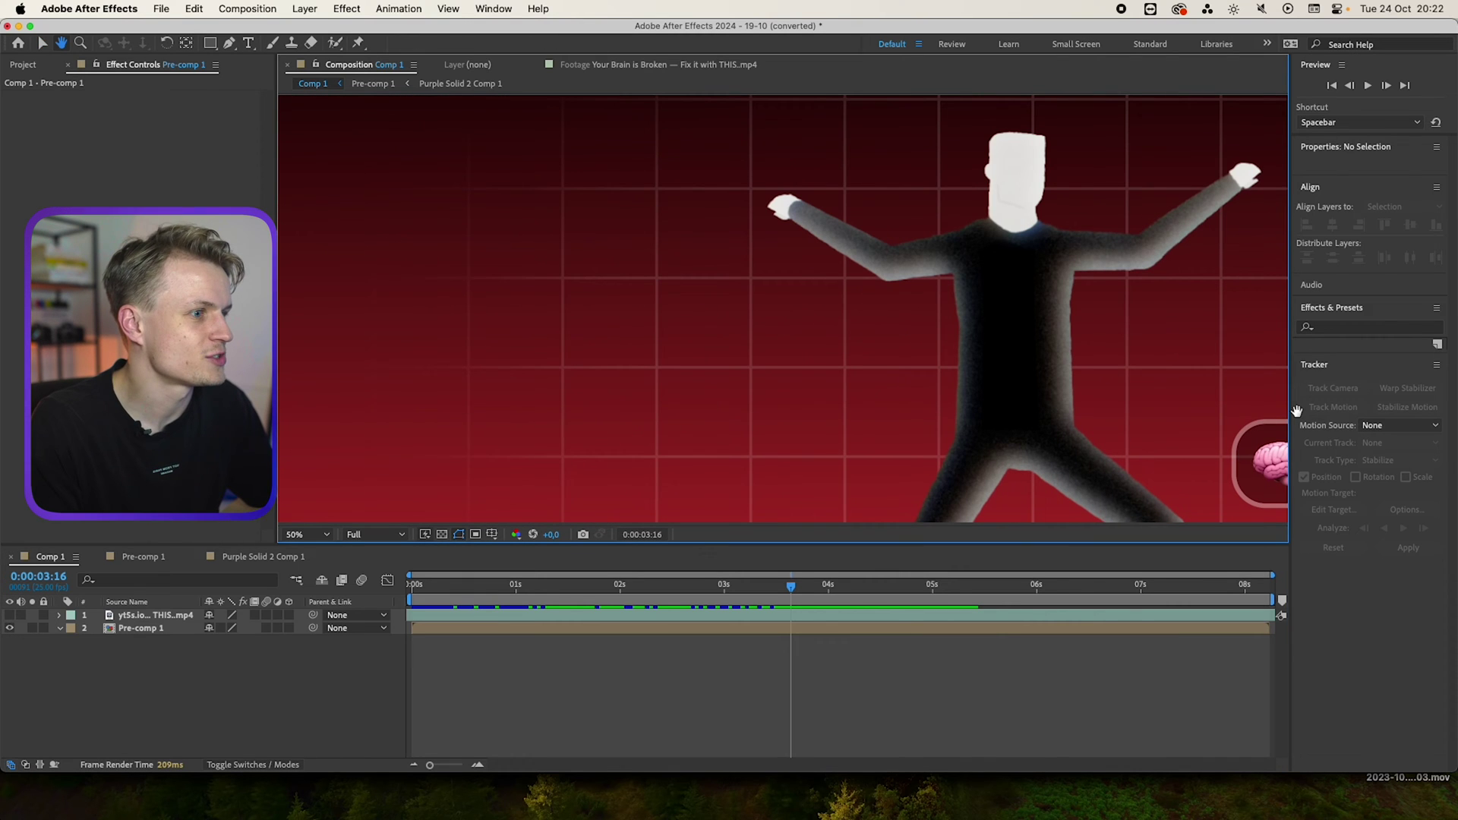
{"action": "key", "text": "v"}
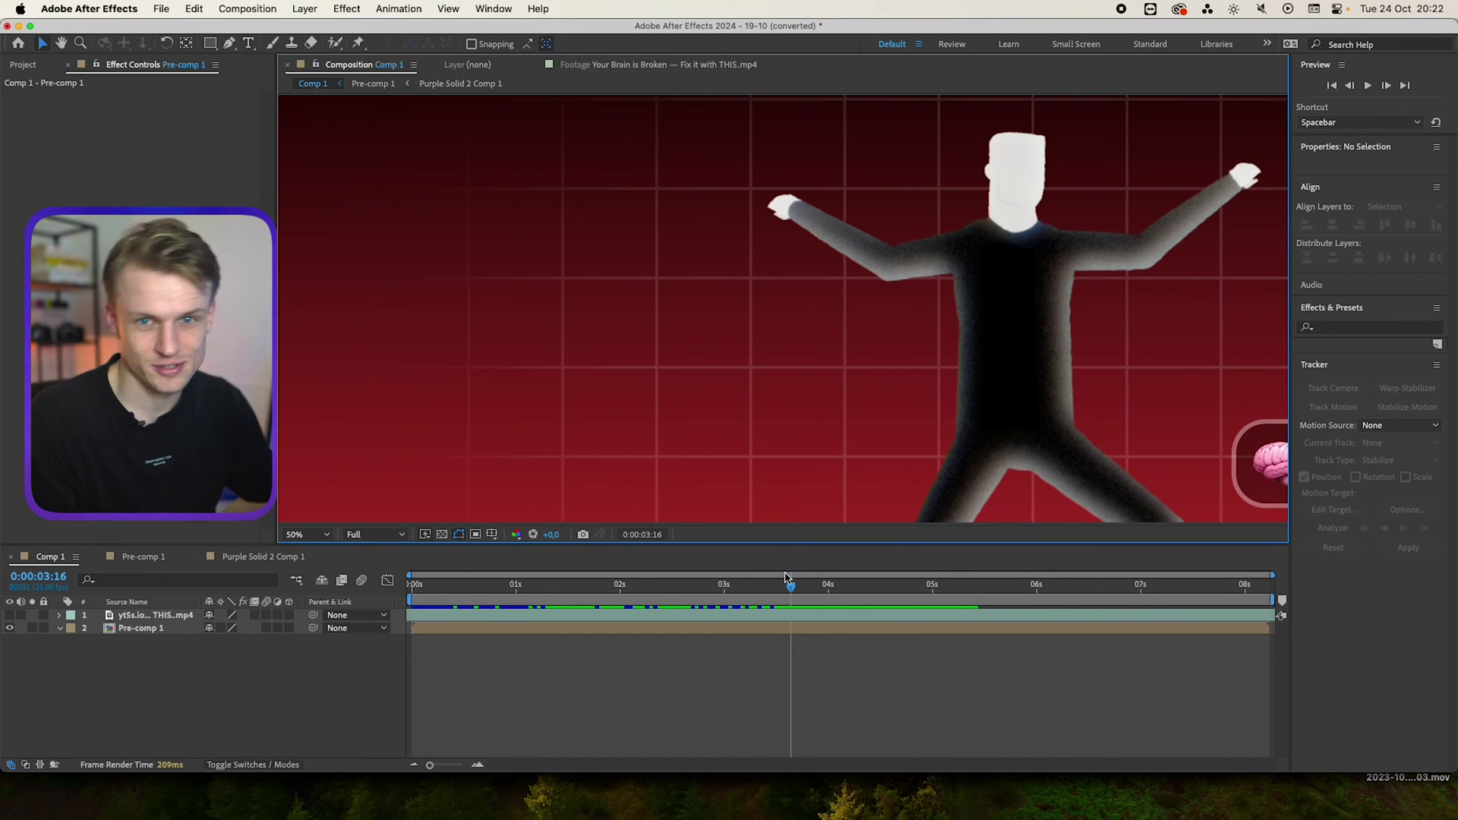
{"action": "mouse_move", "coordinate": [785, 577]}
{"action": "left_mouse_down"}
{"action": "mouse_move", "coordinate": [805, 586]}
{"action": "mouse_move", "coordinate": [784, 598]}
{"action": "left_mouse_up"}
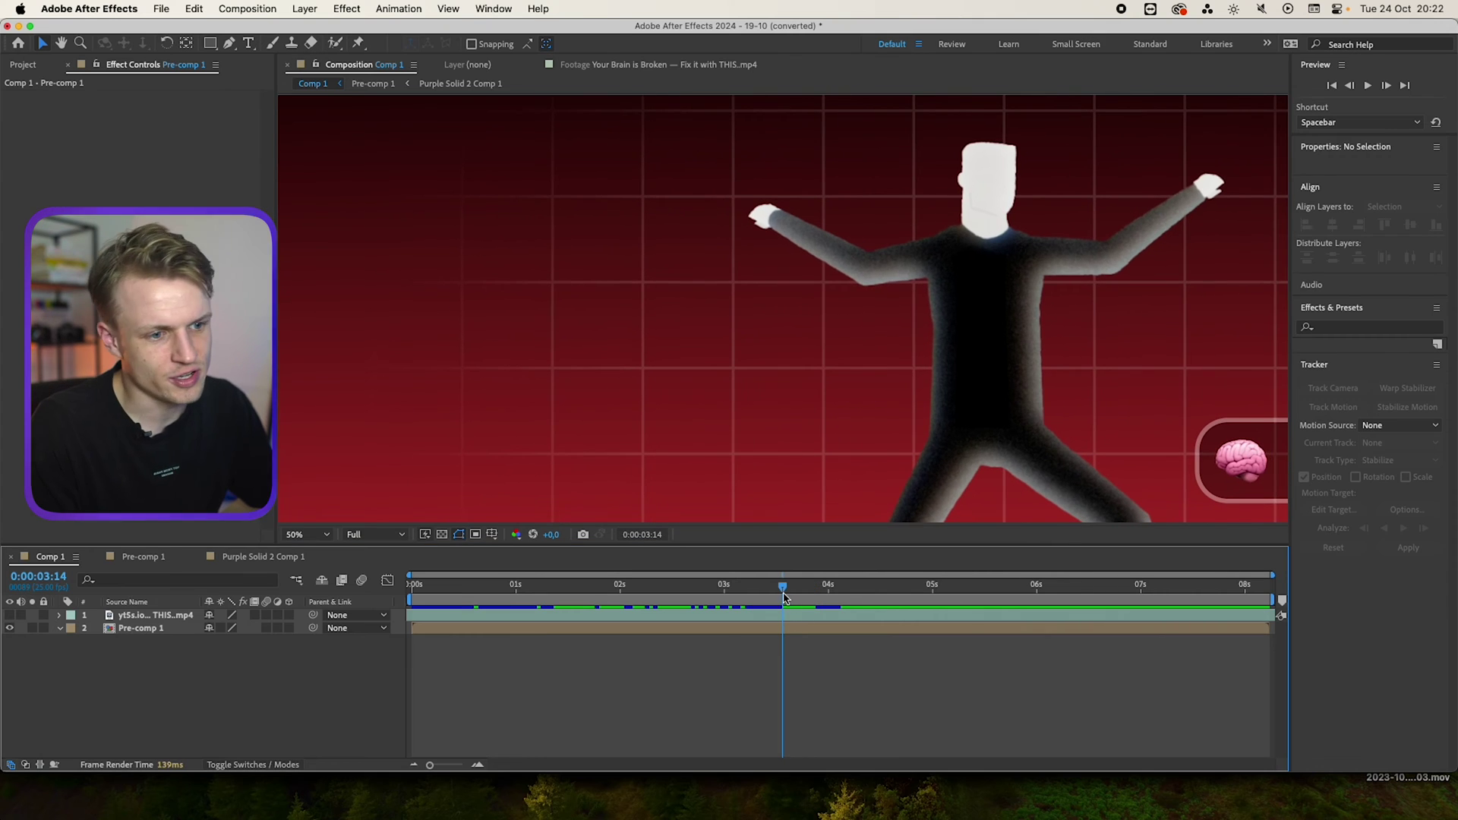
- Find 'turbulent' in Effects & Presets and apply Turbulent Displace to Pre-comp 1
{"action": "left_click", "coordinate": [1343, 331]}
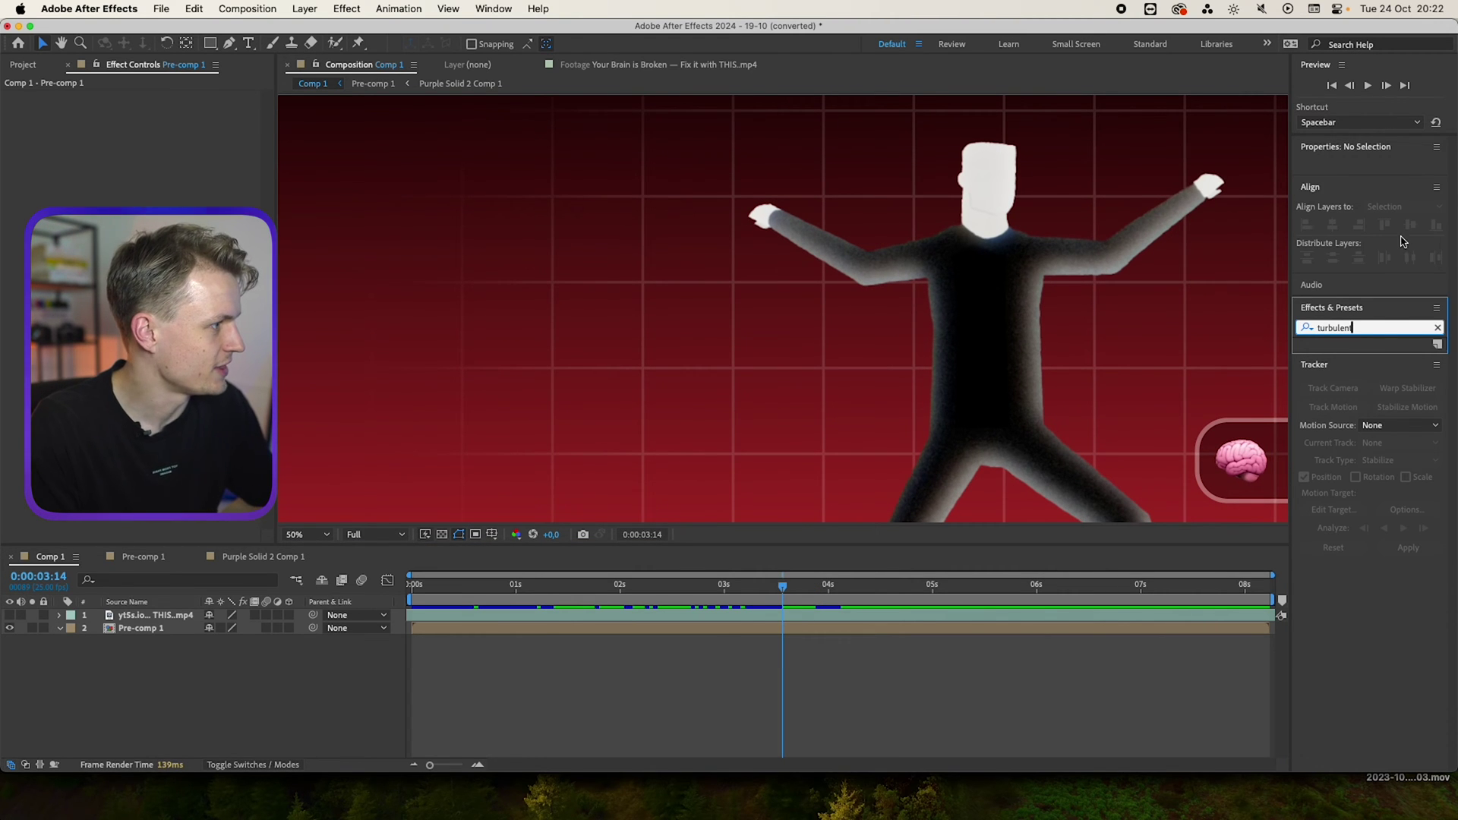
{"action": "key", "text": "comma"}
{"action": "key", "text": "period"}
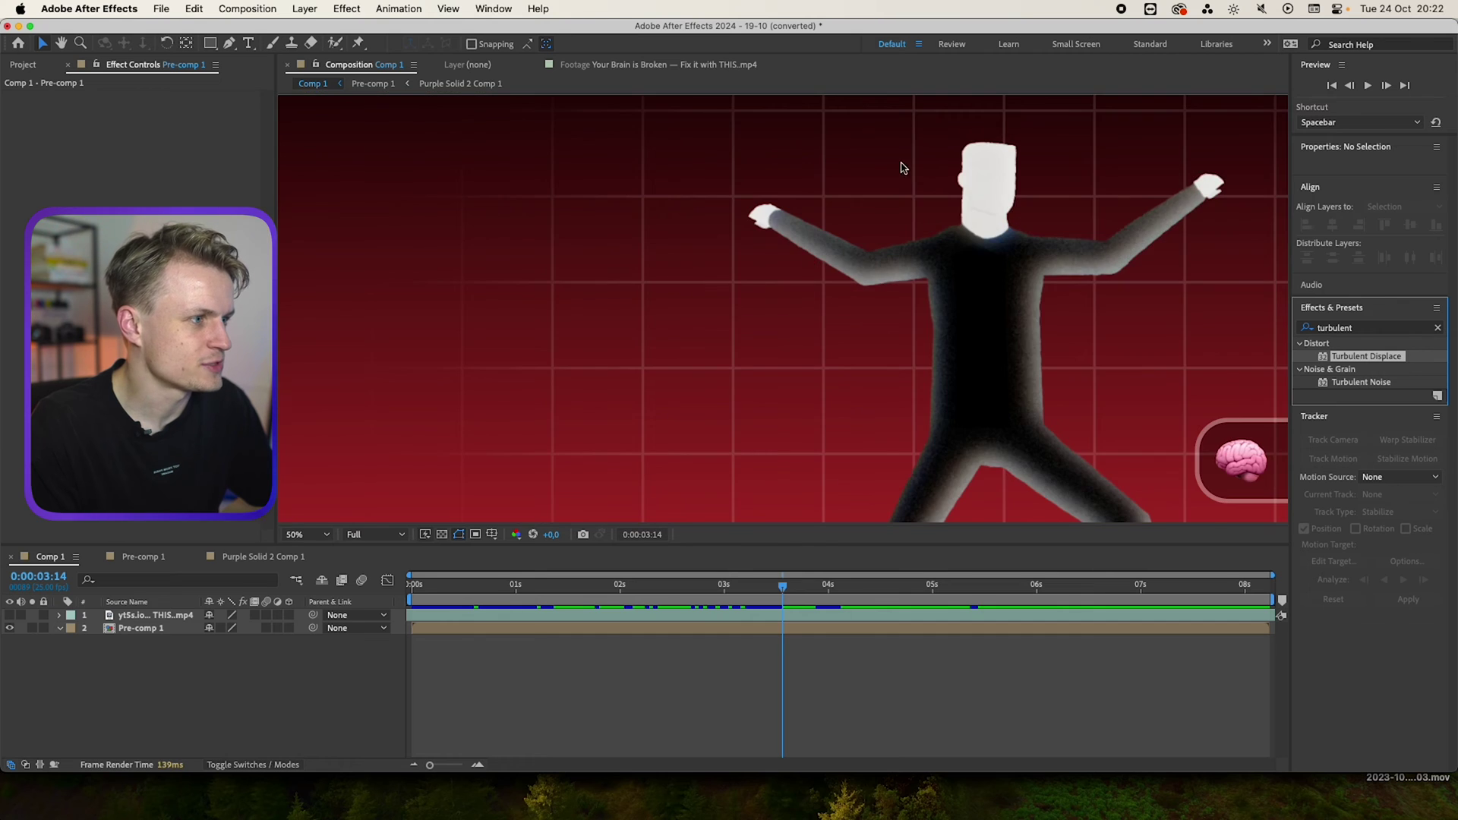
{"action": "key", "text": "comma"}
{"action": "left_click", "coordinate": [138, 629]}
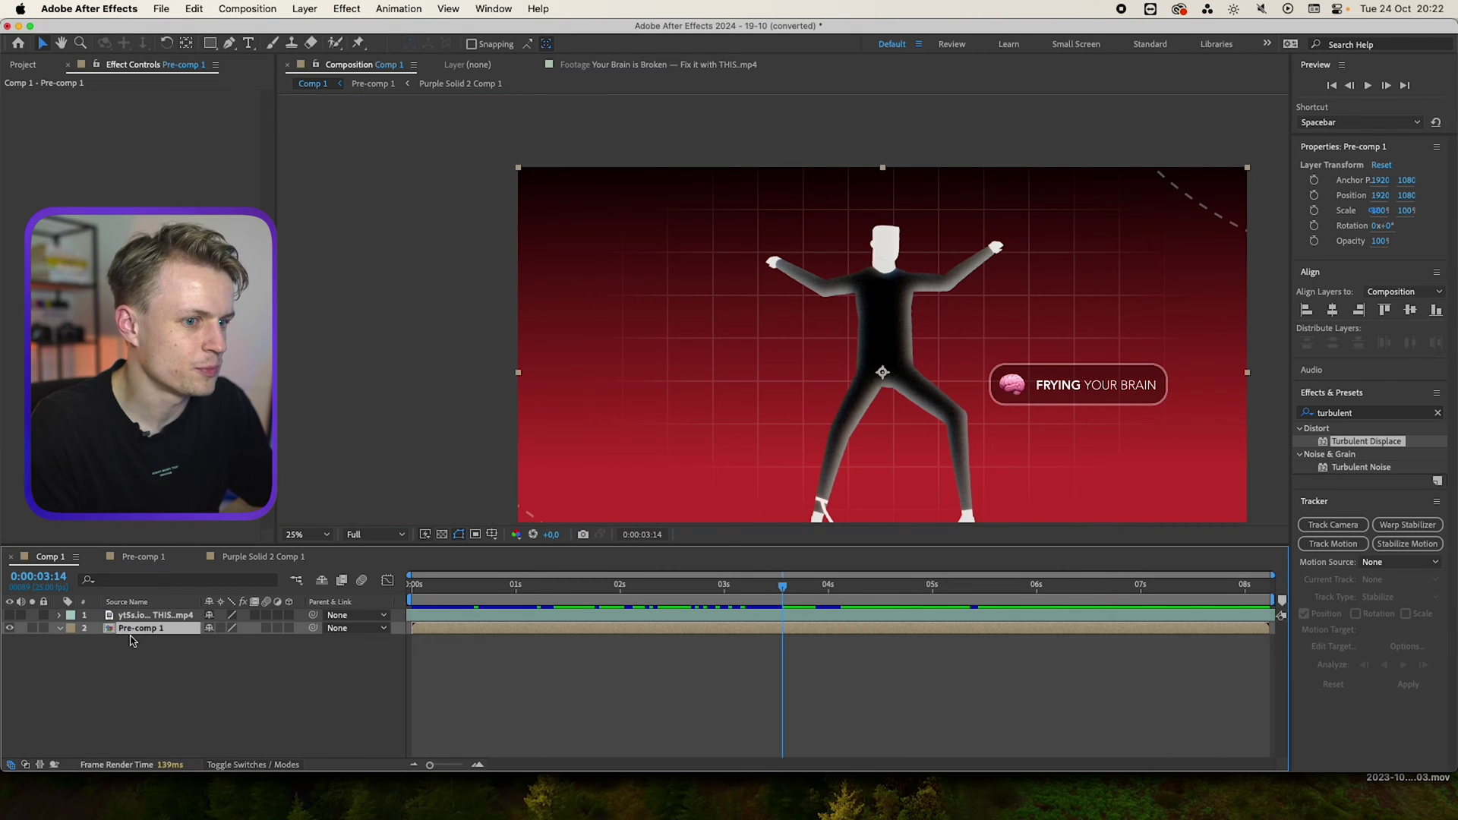
{"action": "left_click_drag", "start_coordinate": [1365, 441], "coordinate": [765, 632]}
{"action": "key", "text": "period"}
{"action": "key", "text": "period"}
{"action": "key", "text": "comma"}
{"action": "key", "text": "comma"}
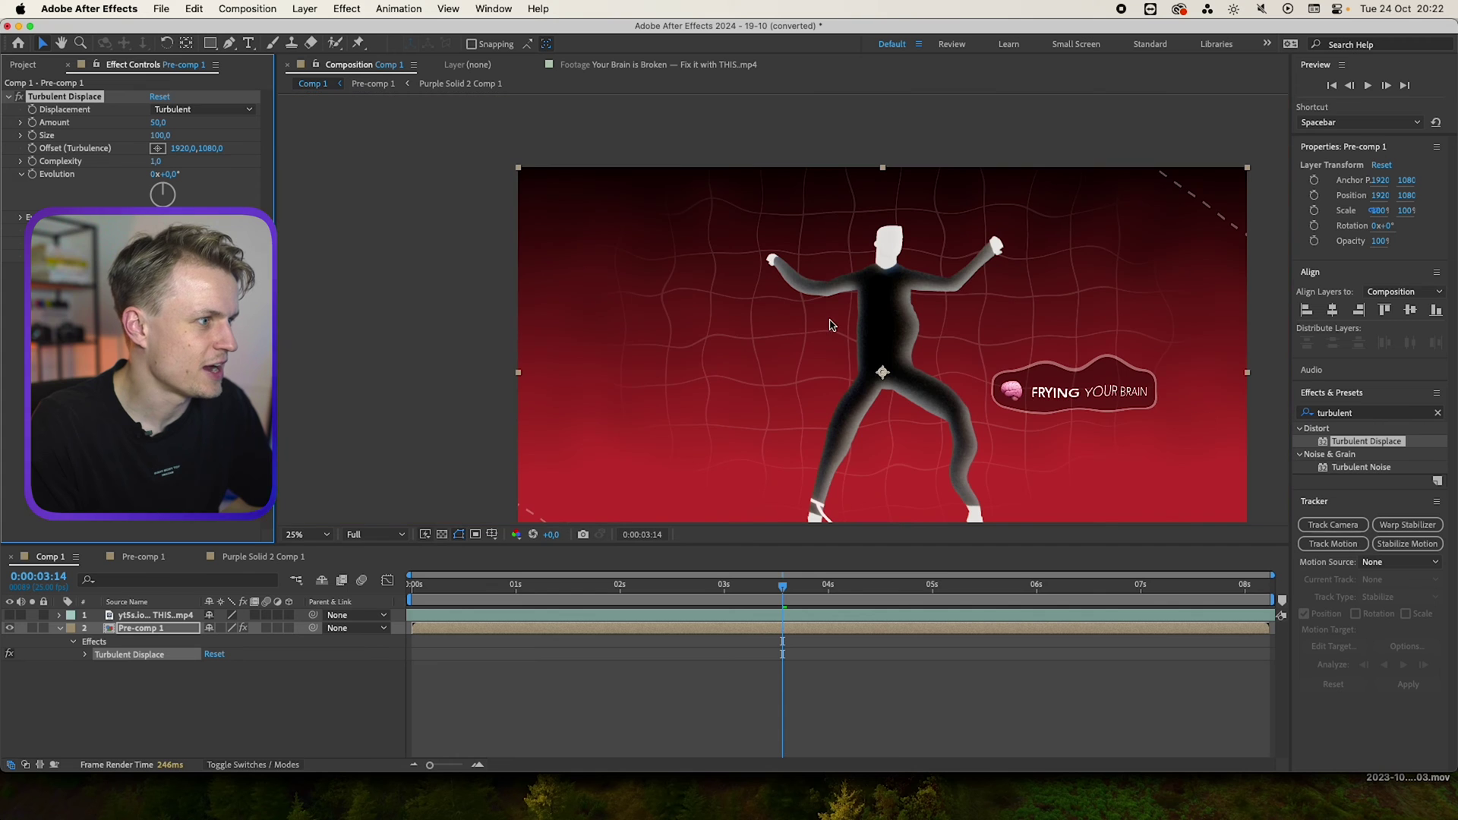
{"action": "left_click_drag", "start_coordinate": [955, 346], "coordinate": [825, 308]}
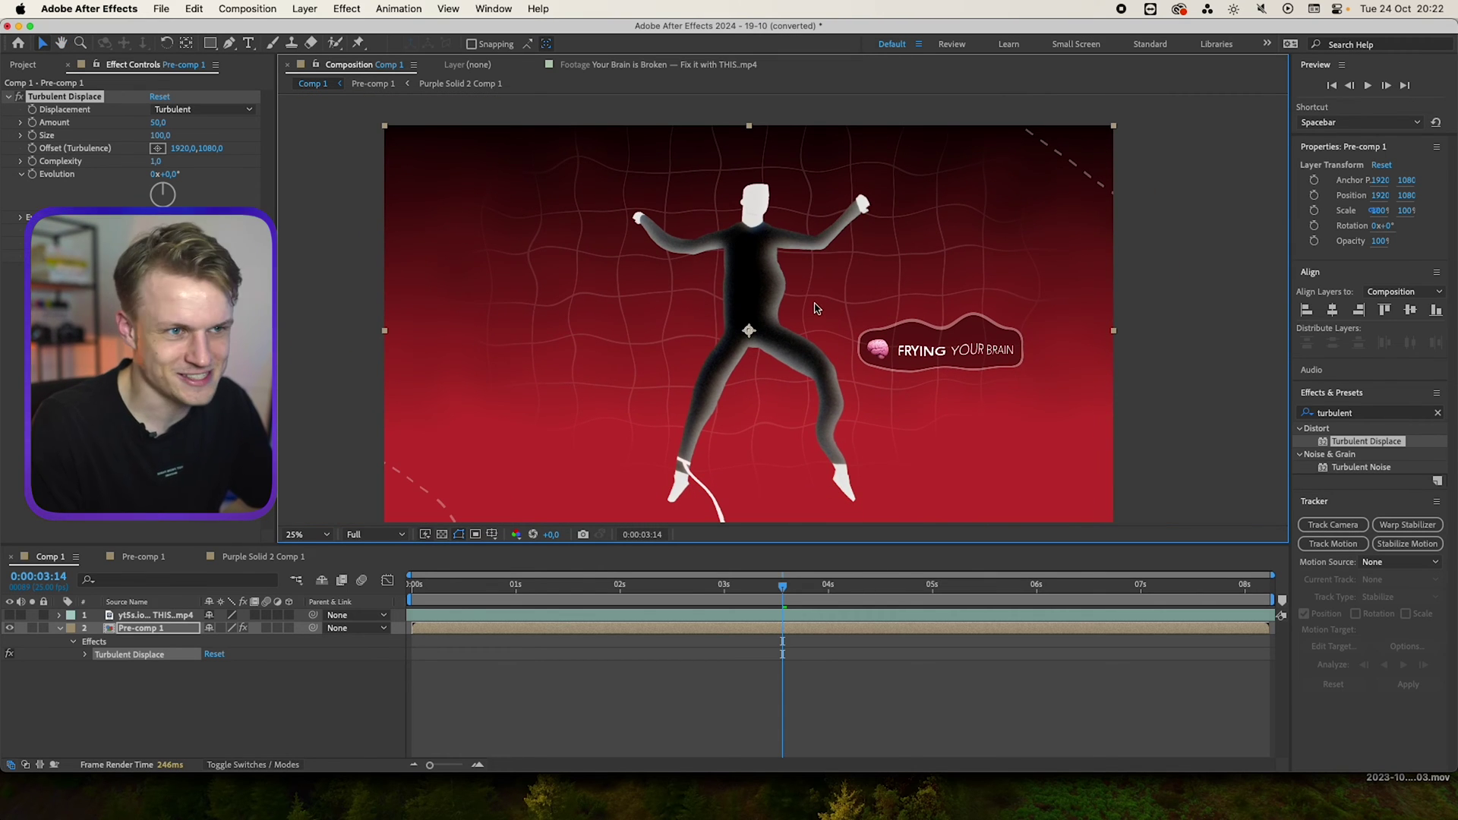
- Set the Turbulent Displace Size to 10
{"action": "left_click", "coordinate": [163, 136]}
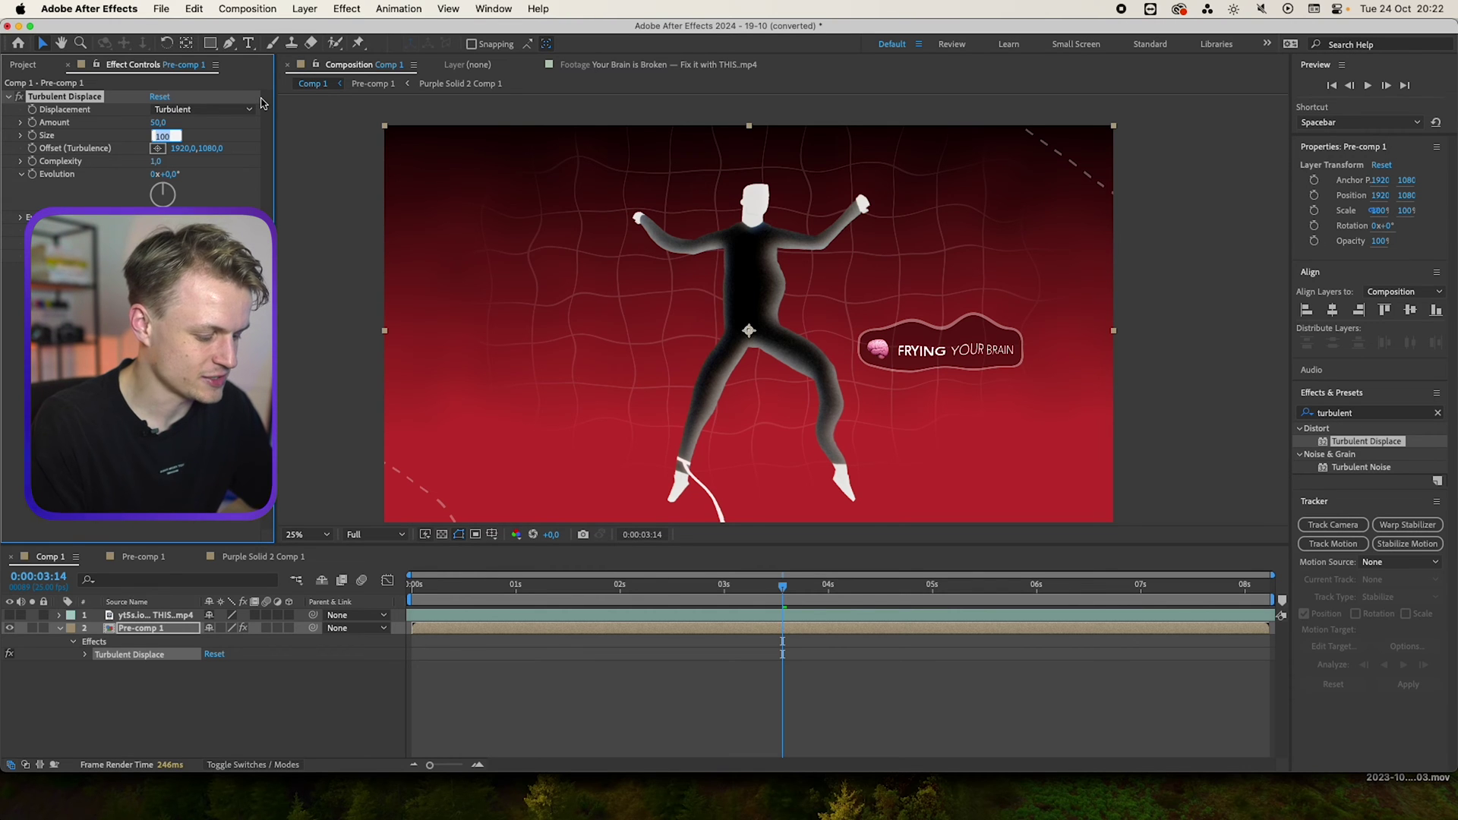
{"action": "key", "text": "Return"}
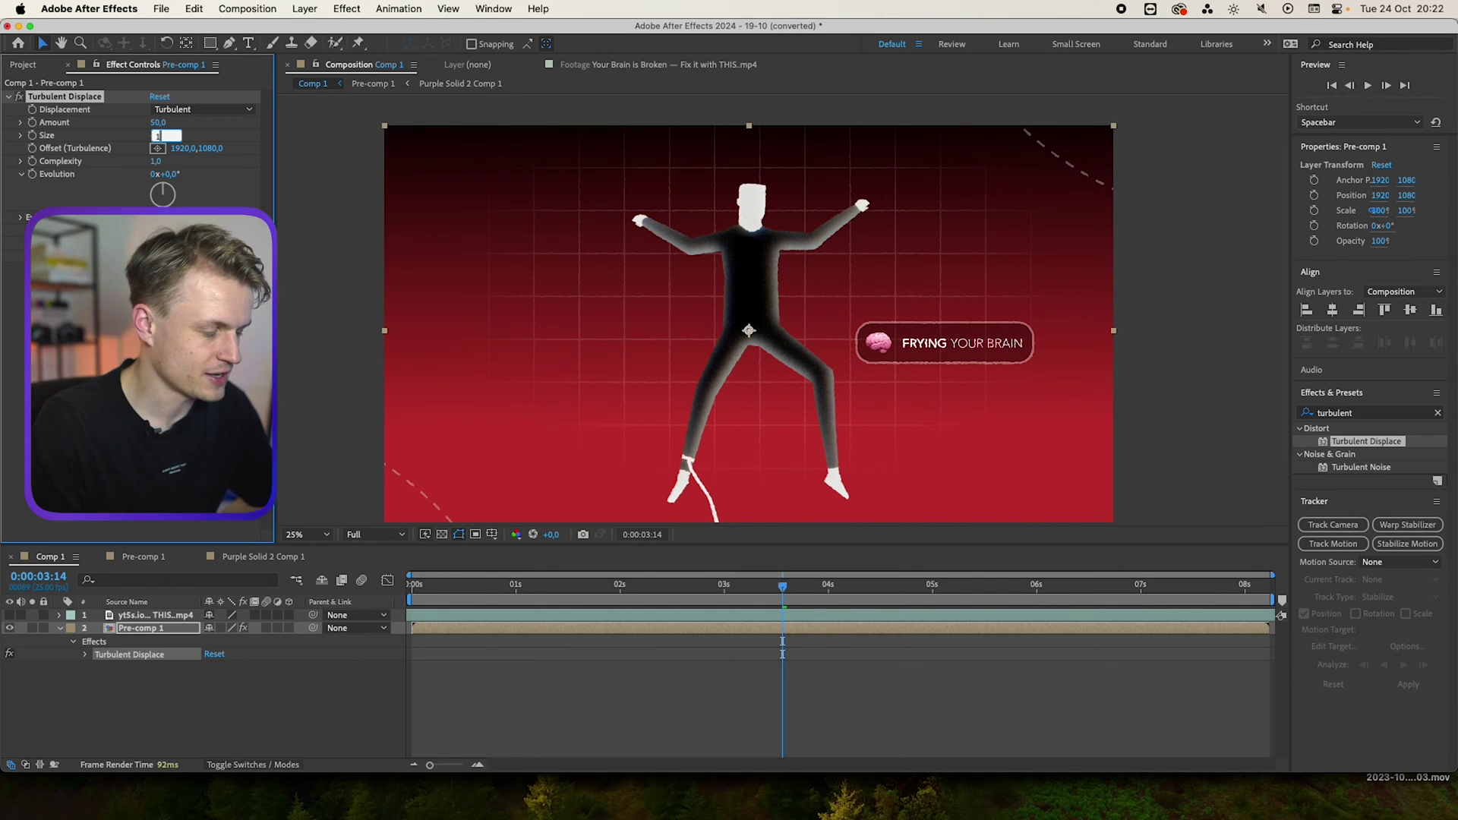
{"action": "type", "text": "0"}
{"action": "key", "text": "Return"}
{"action": "scroll", "coordinate": [788, 316], "scroll_direction": "up", "scroll_amount": 2}
{"action": "left_click_drag", "start_coordinate": [946, 213], "coordinate": [1052, 291]}
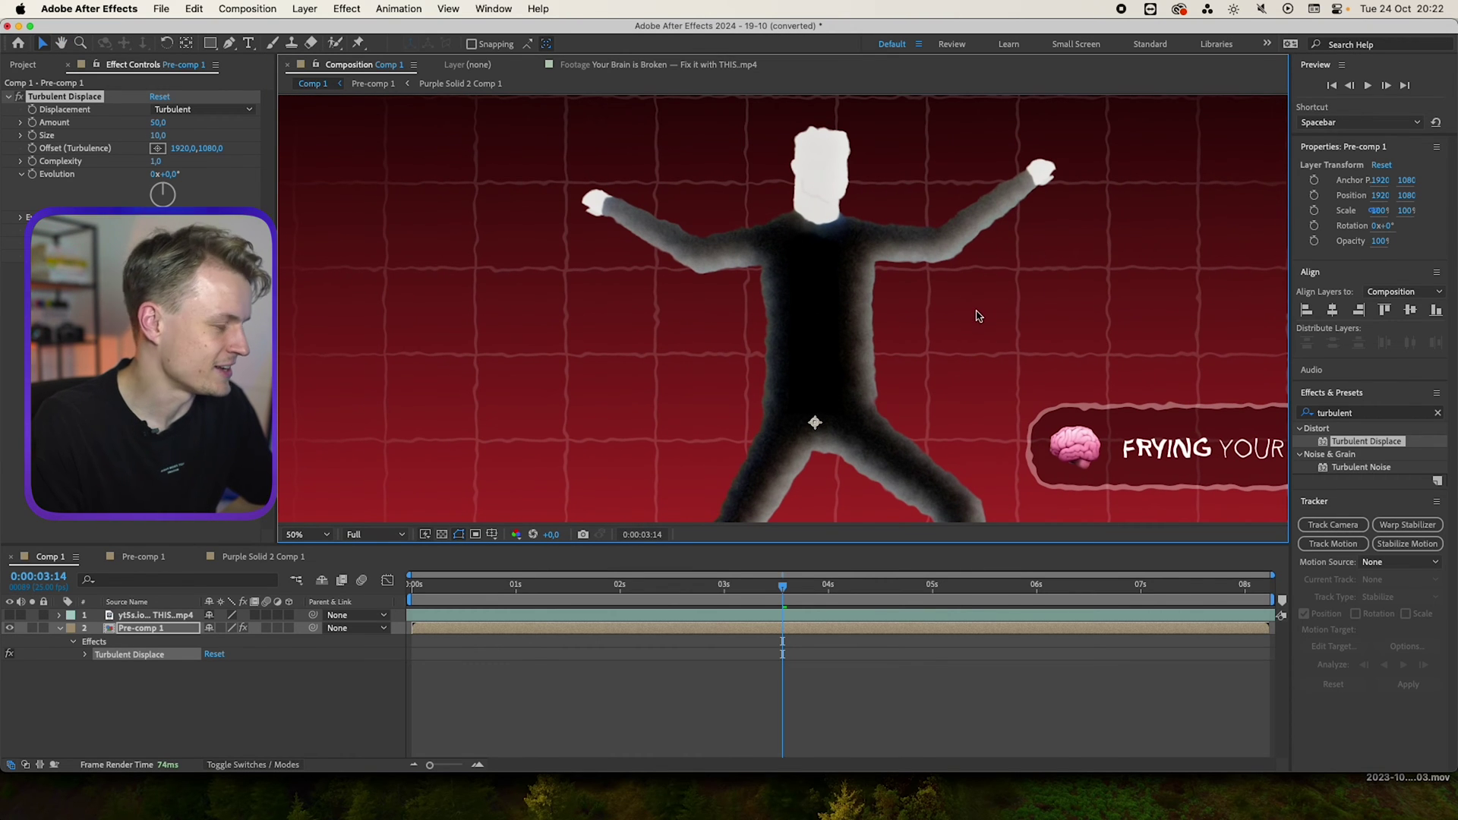
- Scrub Turbulent Displace Amount down and up, settling on 20, then check at 100%
{"action": "left_click_drag", "start_coordinate": [167, 129], "coordinate": [121, 133]}
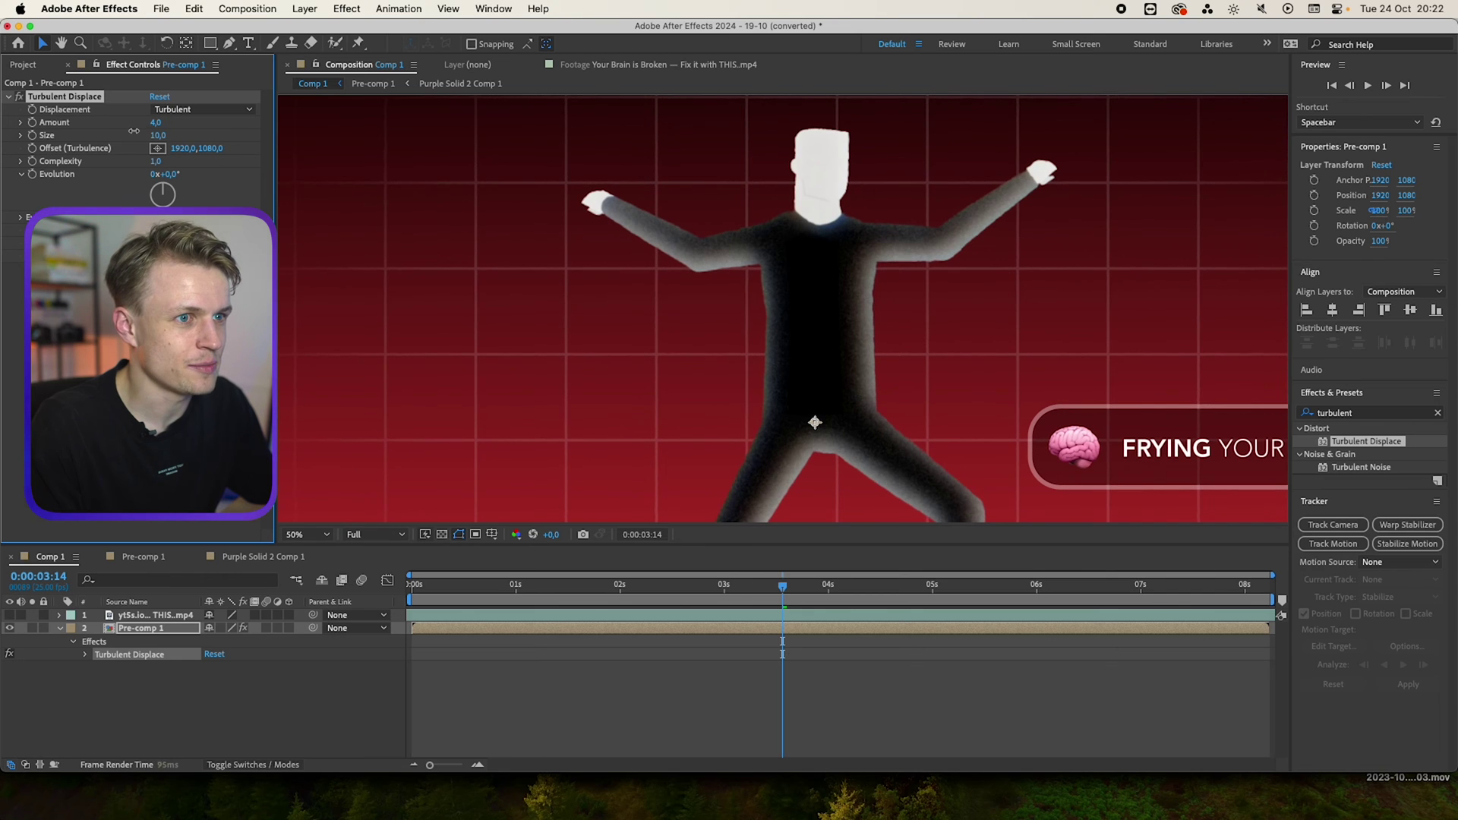
{"action": "left_click_drag", "start_coordinate": [165, 123], "coordinate": [358, 118]}
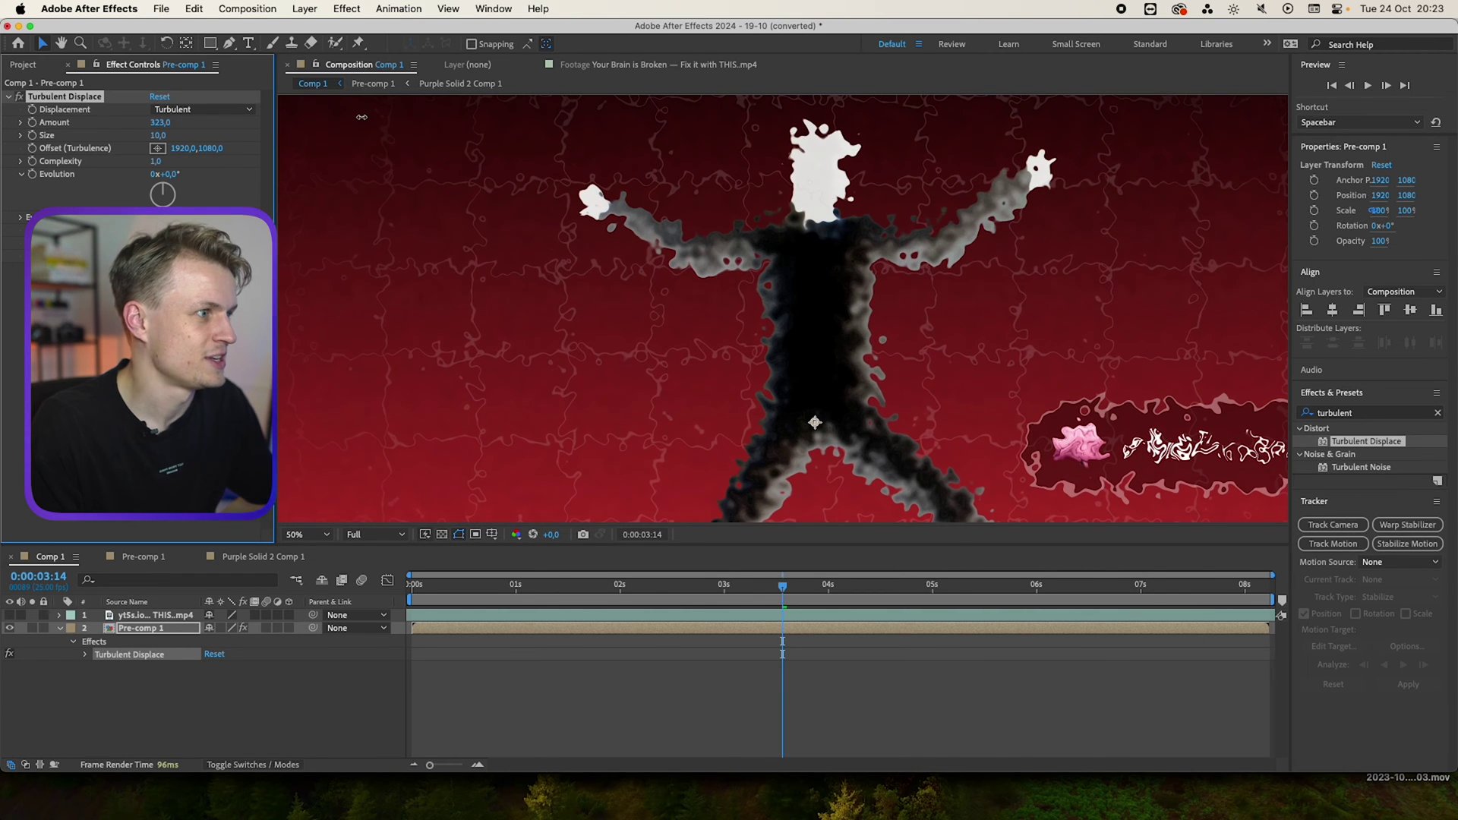
{"action": "left_click_drag", "start_coordinate": [424, 133], "coordinate": [154, 133]}
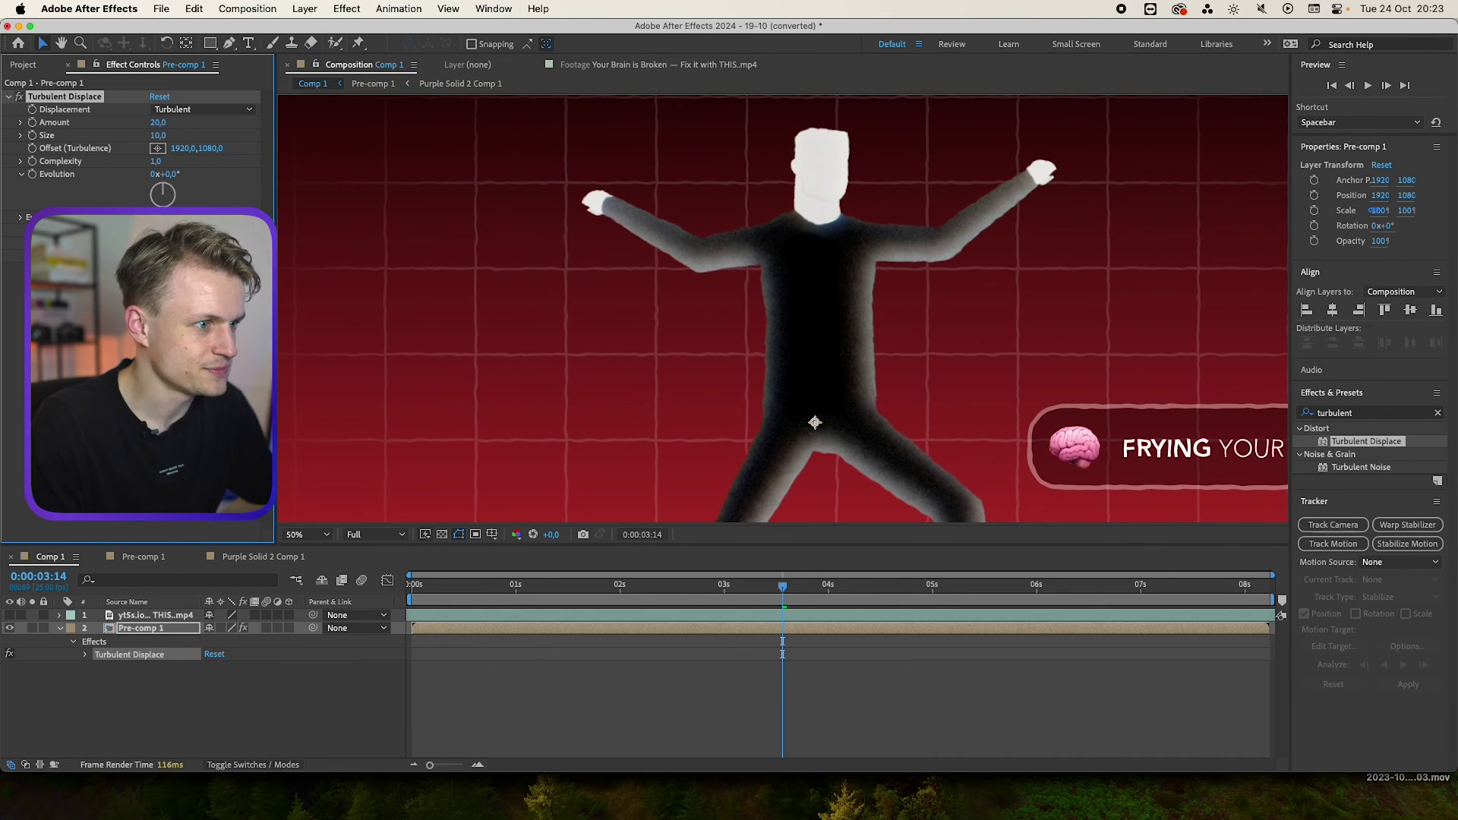
{"action": "key", "text": "period"}
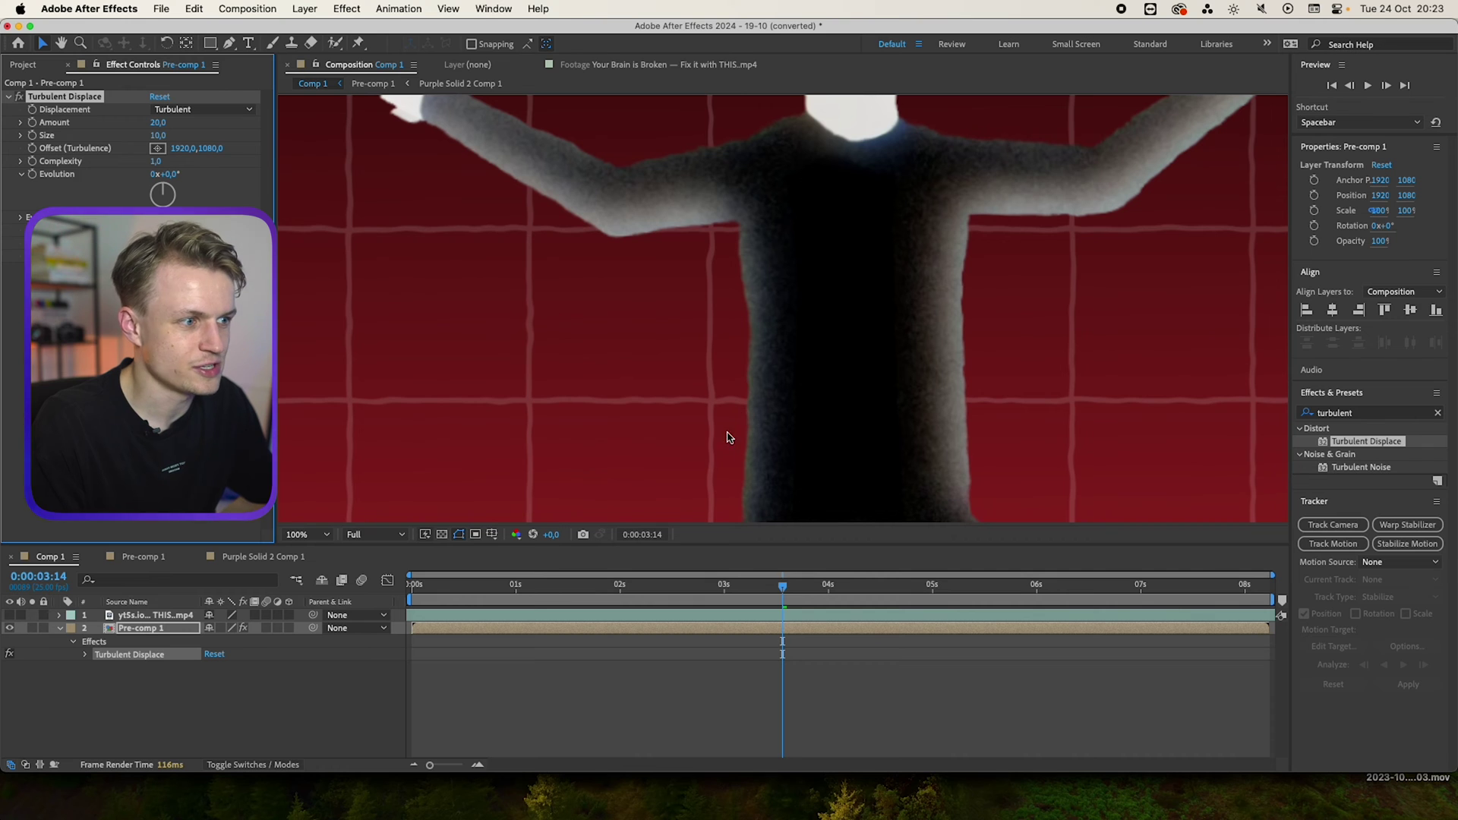
- Add an Evolution keyframe and move it to the start of the timeline
{"action": "left_click_drag", "start_coordinate": [264, 182], "coordinate": [1275, 191]}
{"action": "key", "text": "comma"}
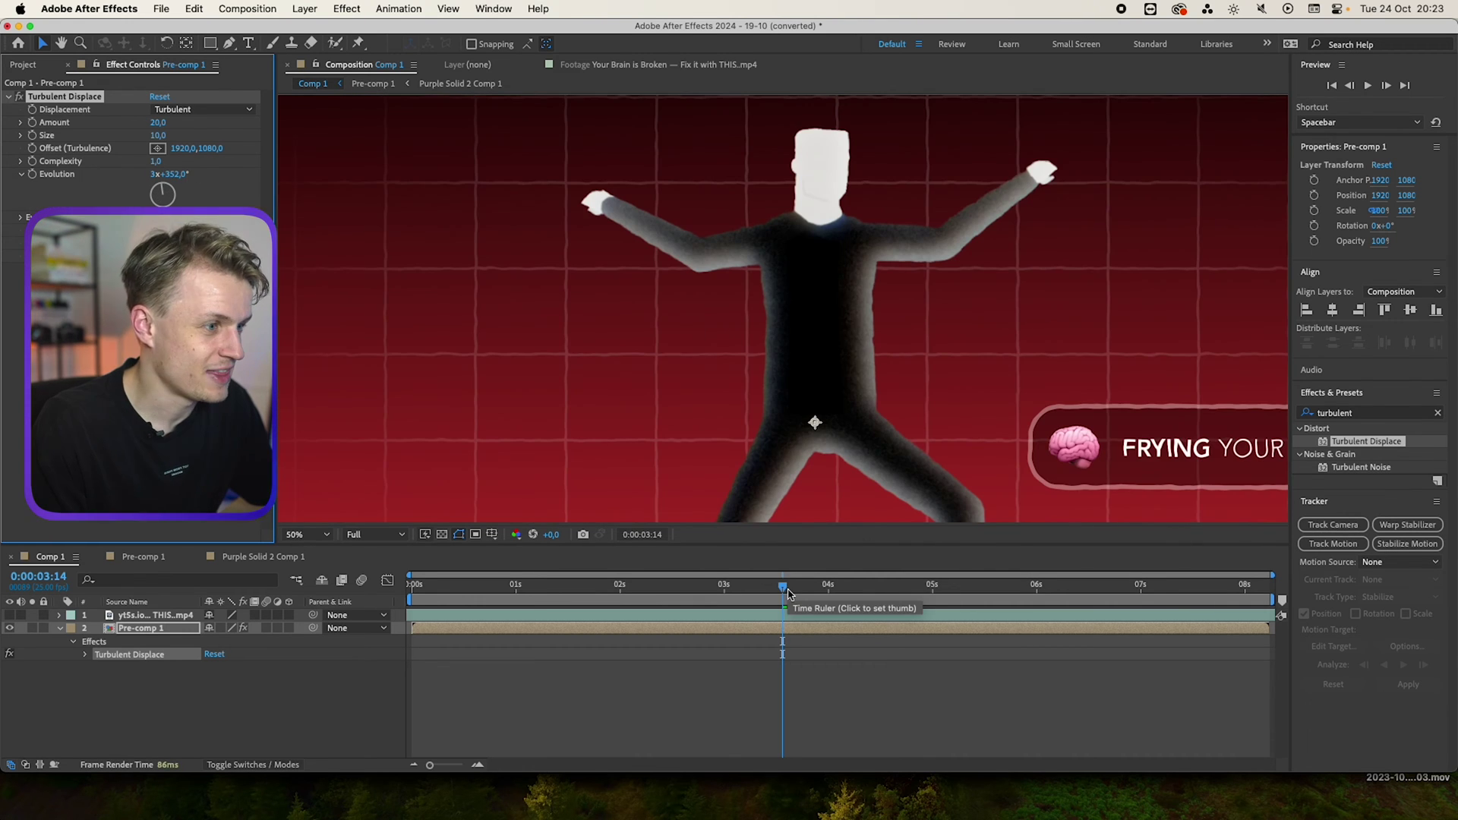
{"action": "left_click_drag", "start_coordinate": [782, 586], "coordinate": [869, 598]}
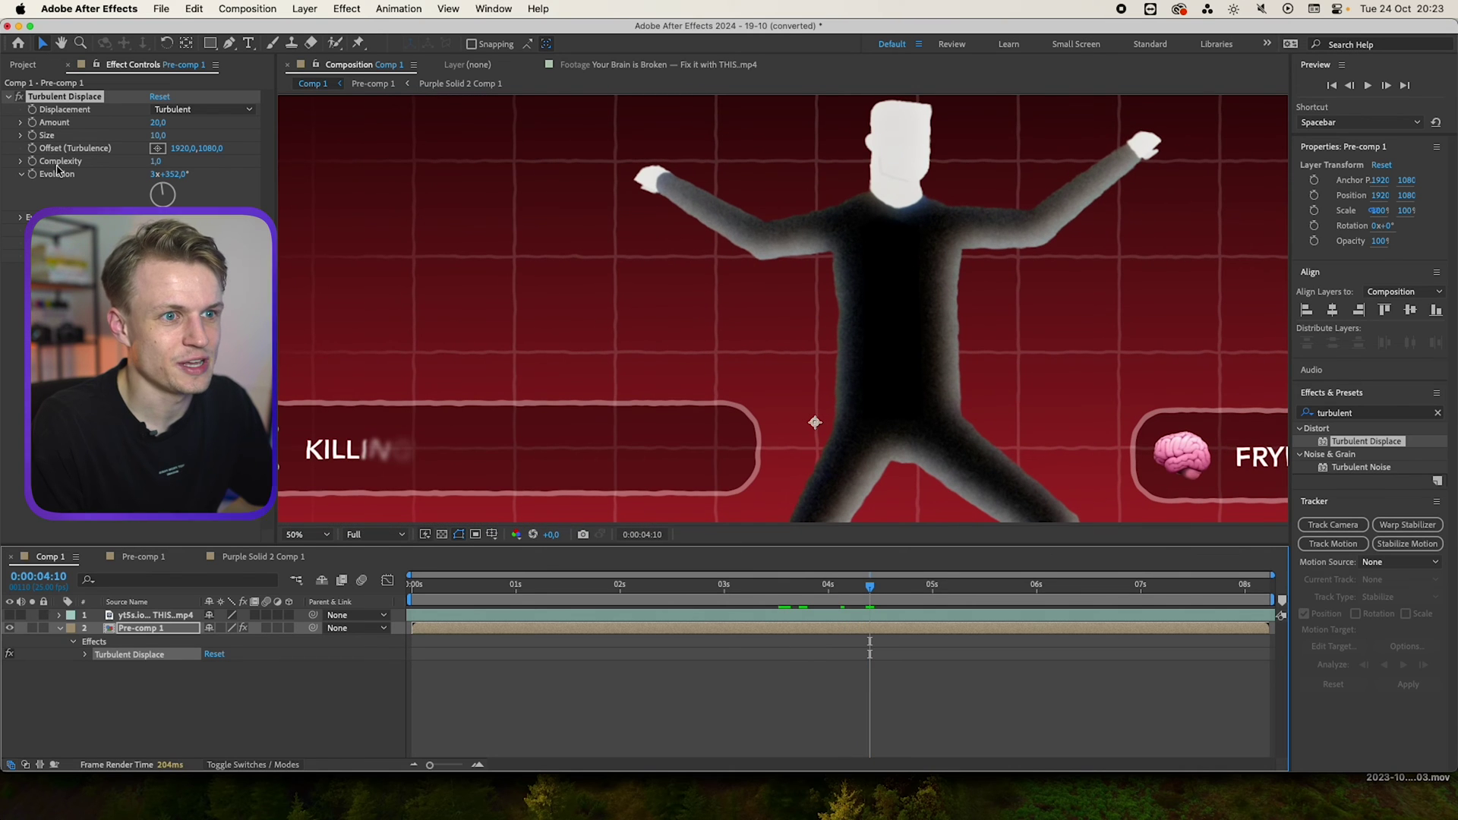
{"action": "left_click", "coordinate": [32, 176]}
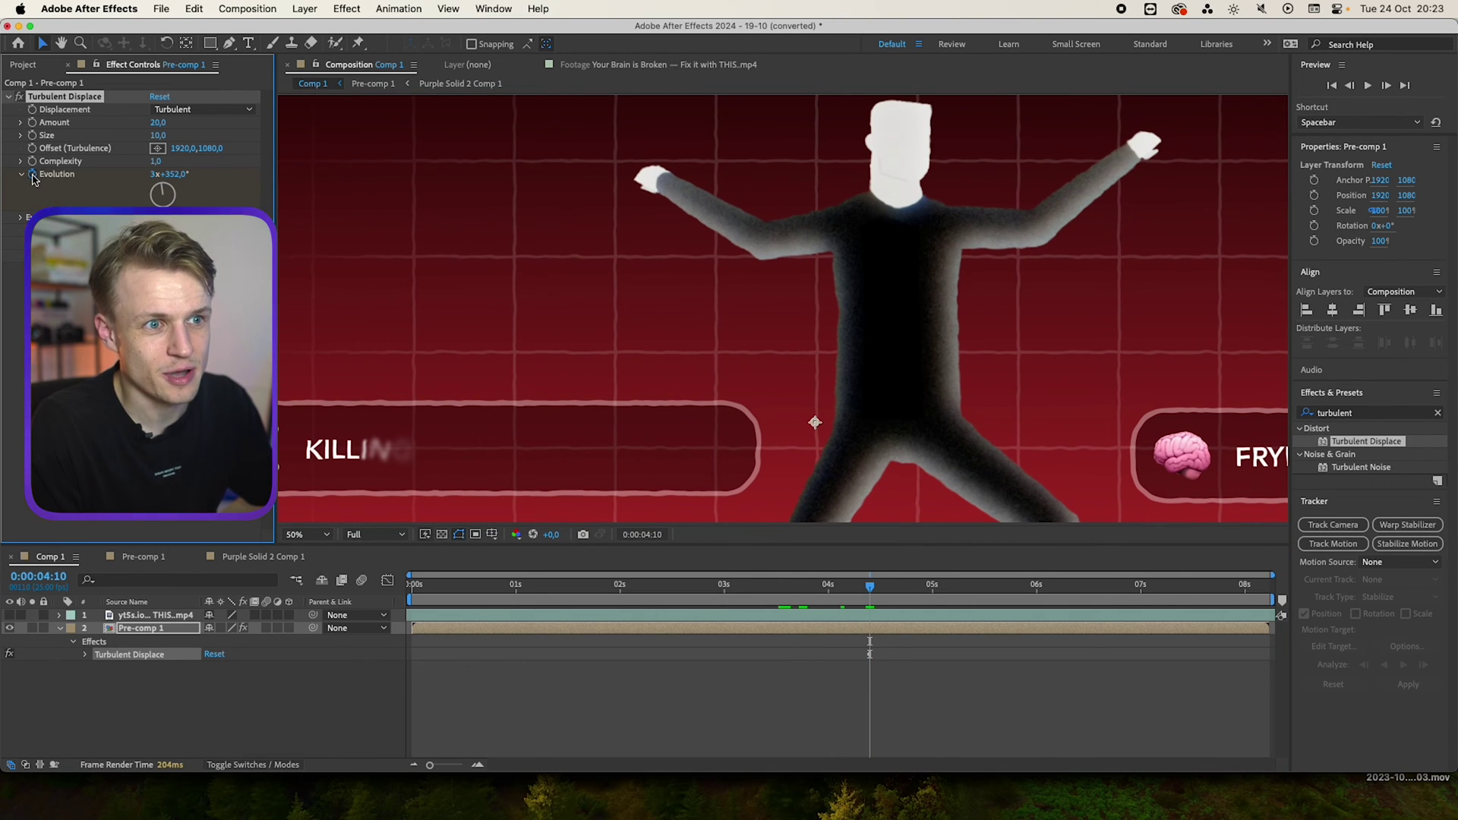
{"action": "left_click", "coordinate": [124, 637]}
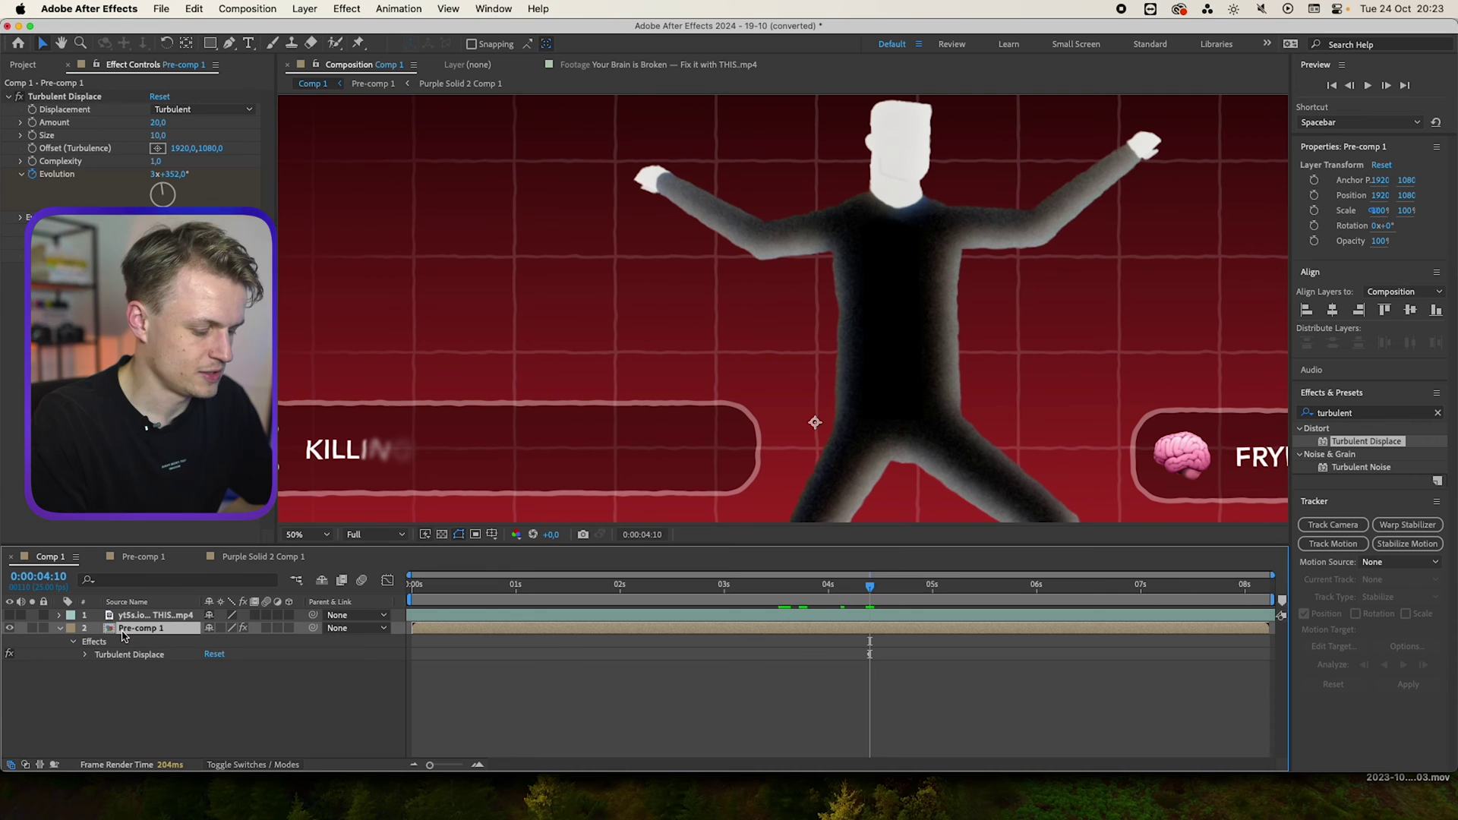
{"action": "left_click", "coordinate": [822, 675]}
{"action": "left_click_drag", "start_coordinate": [867, 656], "coordinate": [417, 662]}
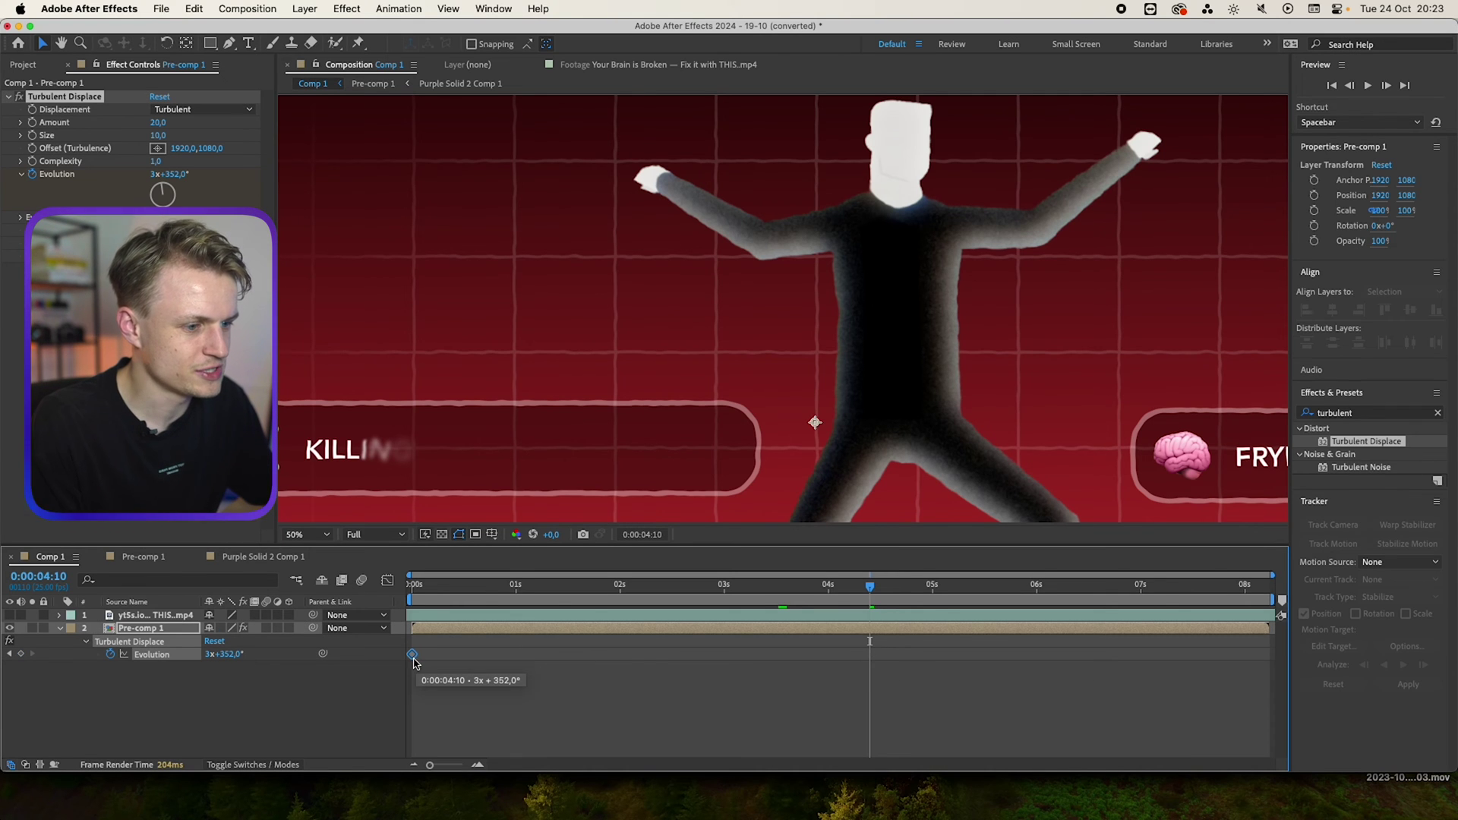
- Key Evolution at 10 revolutions near the end (8:05) and 0 revolutions at the first frame
{"action": "left_click", "coordinate": [1267, 599]}
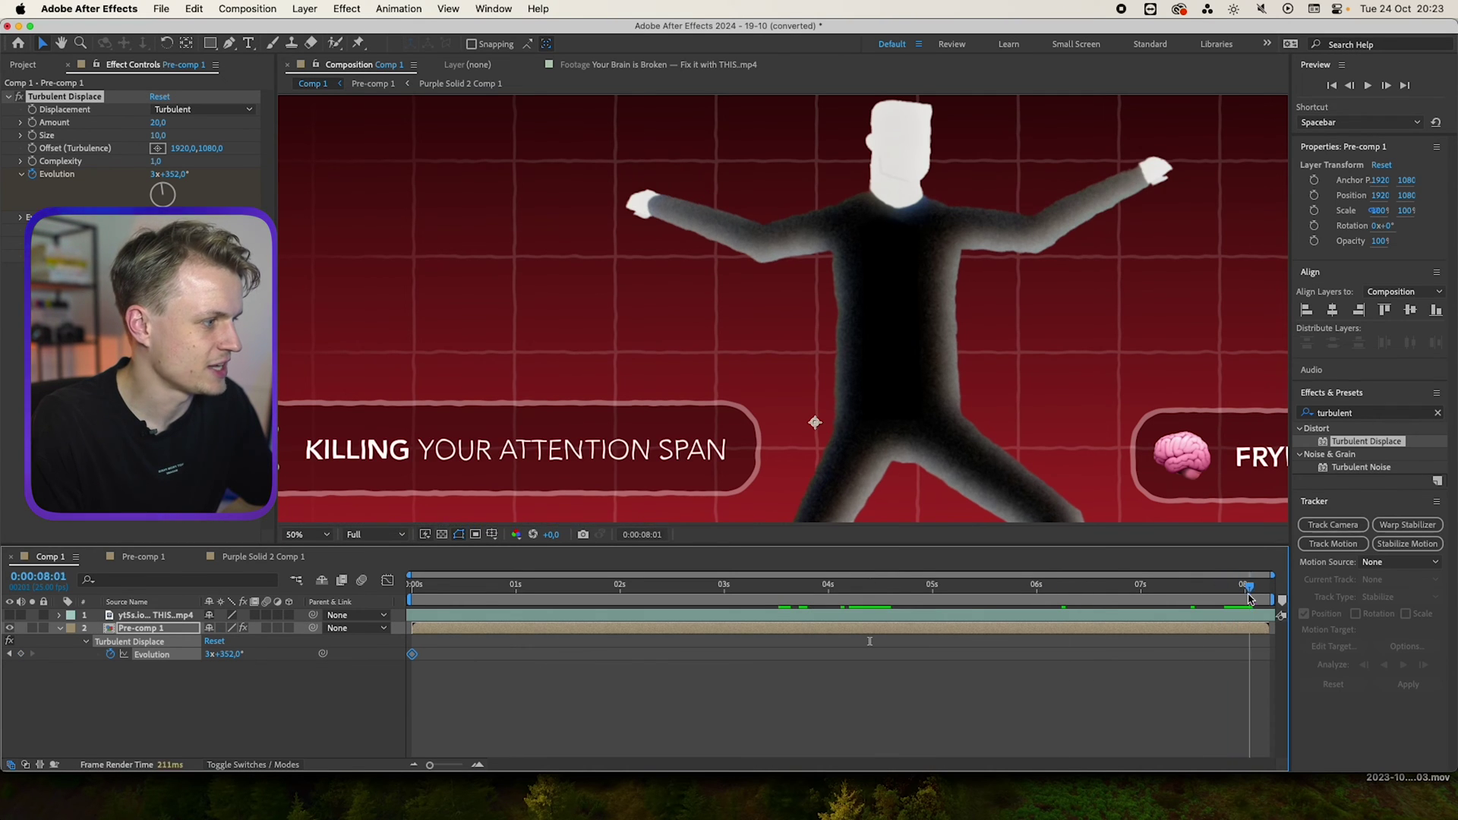
{"action": "left_click", "coordinate": [156, 175]}
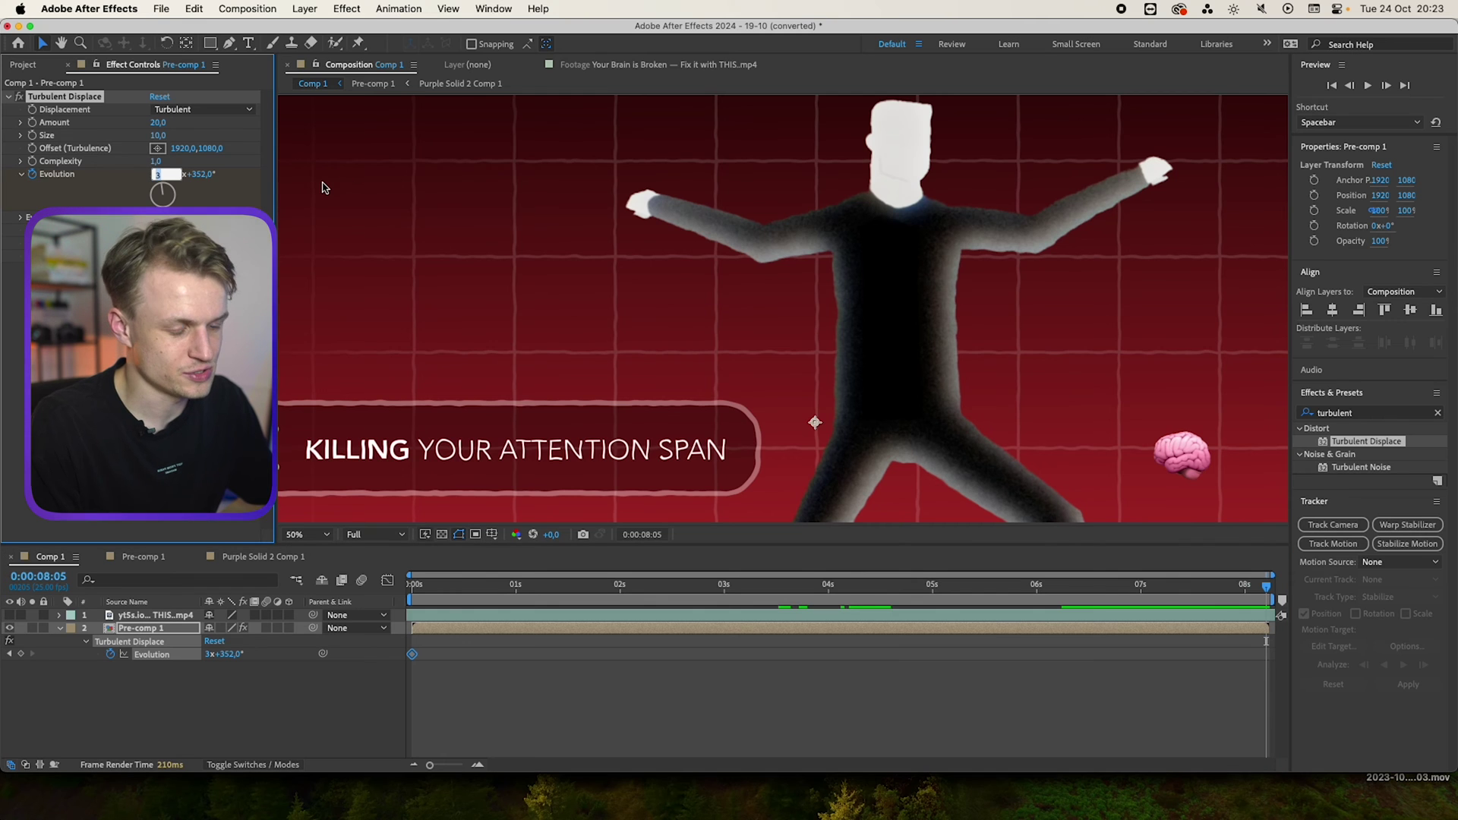
{"action": "type", "text": "10"}
{"action": "key", "text": "Return"}
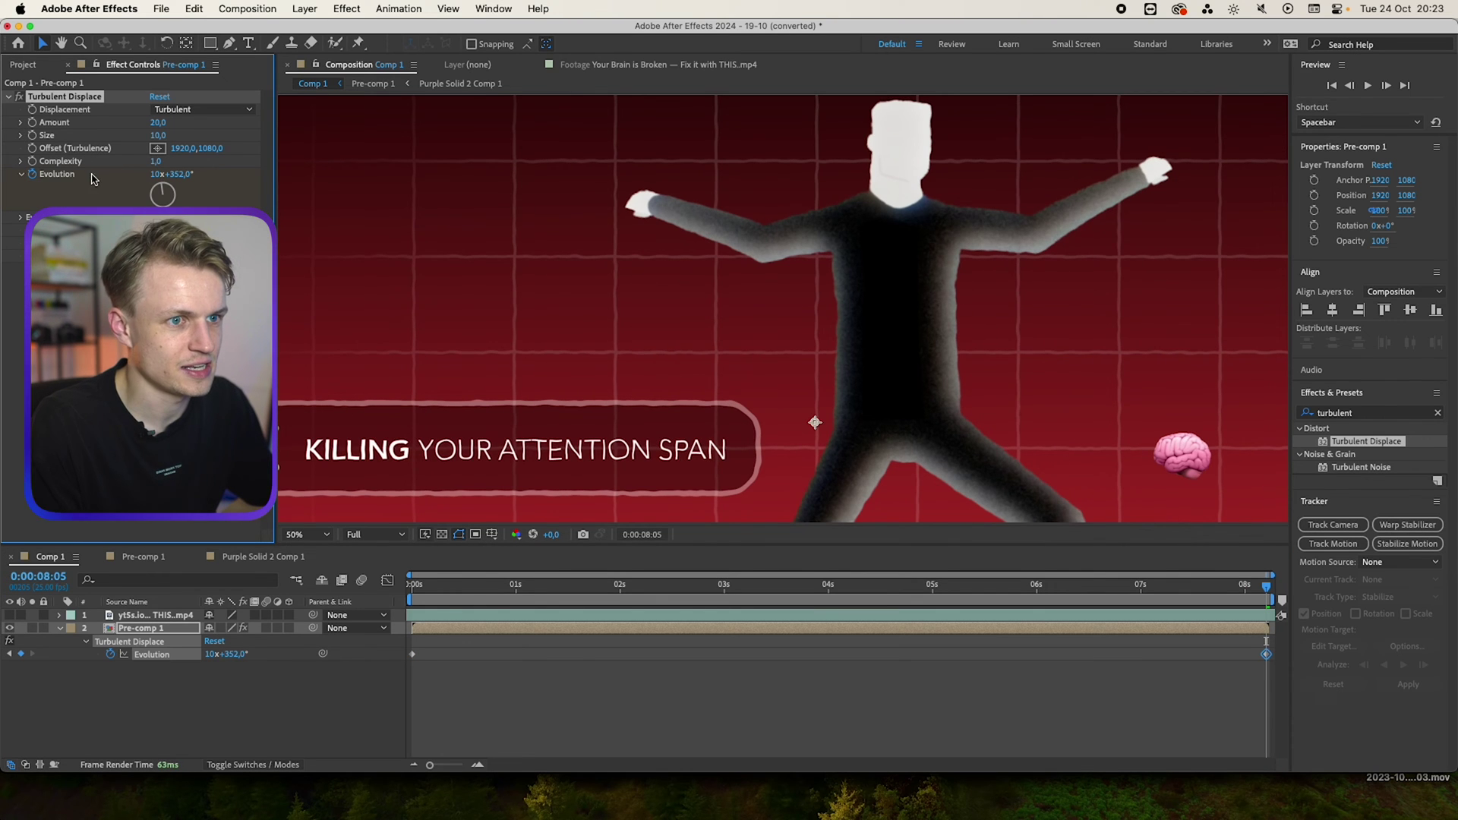
{"action": "key", "text": "Home"}
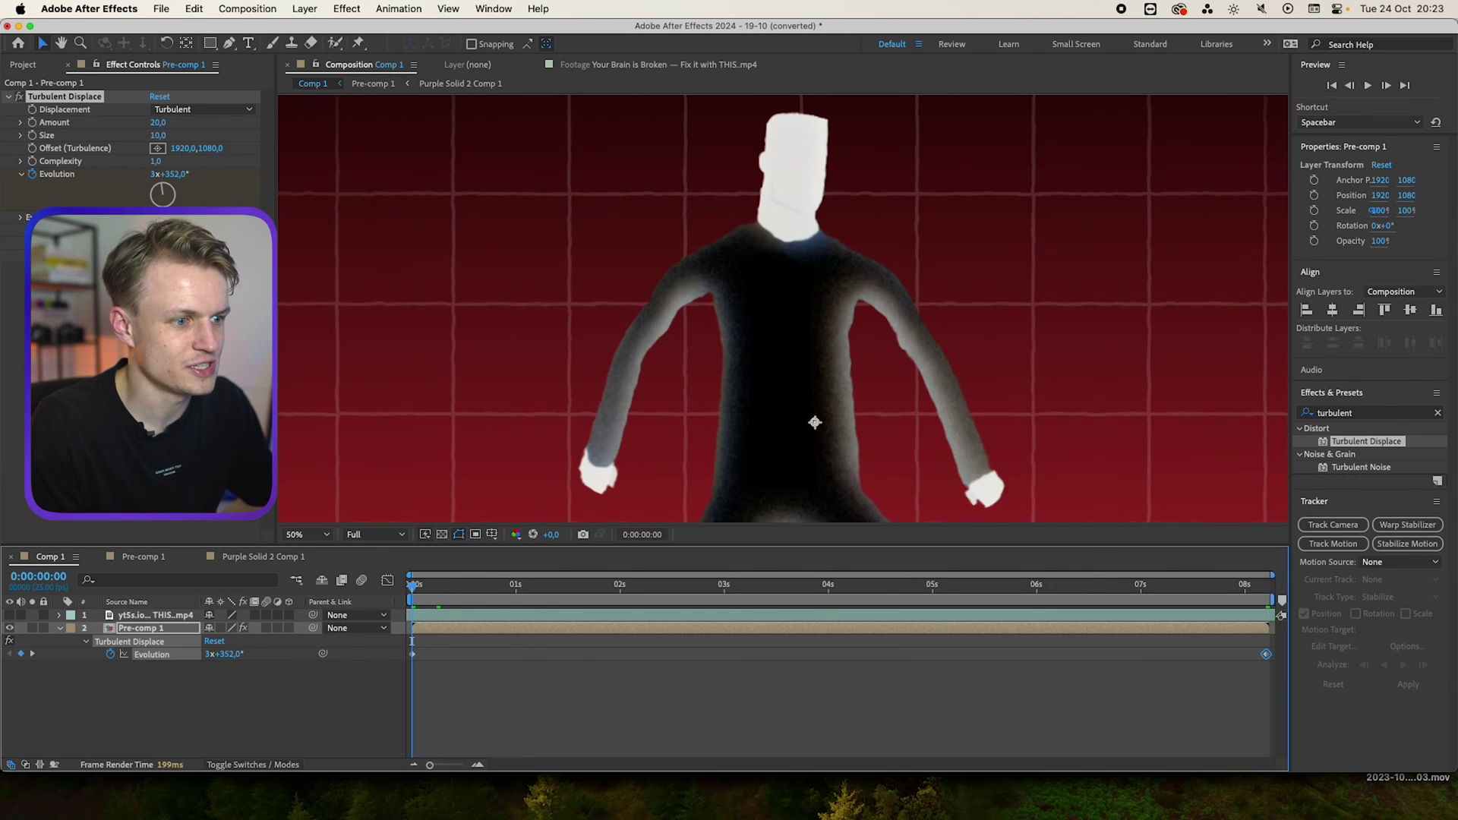
{"action": "left_click", "coordinate": [156, 175]}
{"action": "type", "text": "0"}
{"action": "key", "text": "Return"}
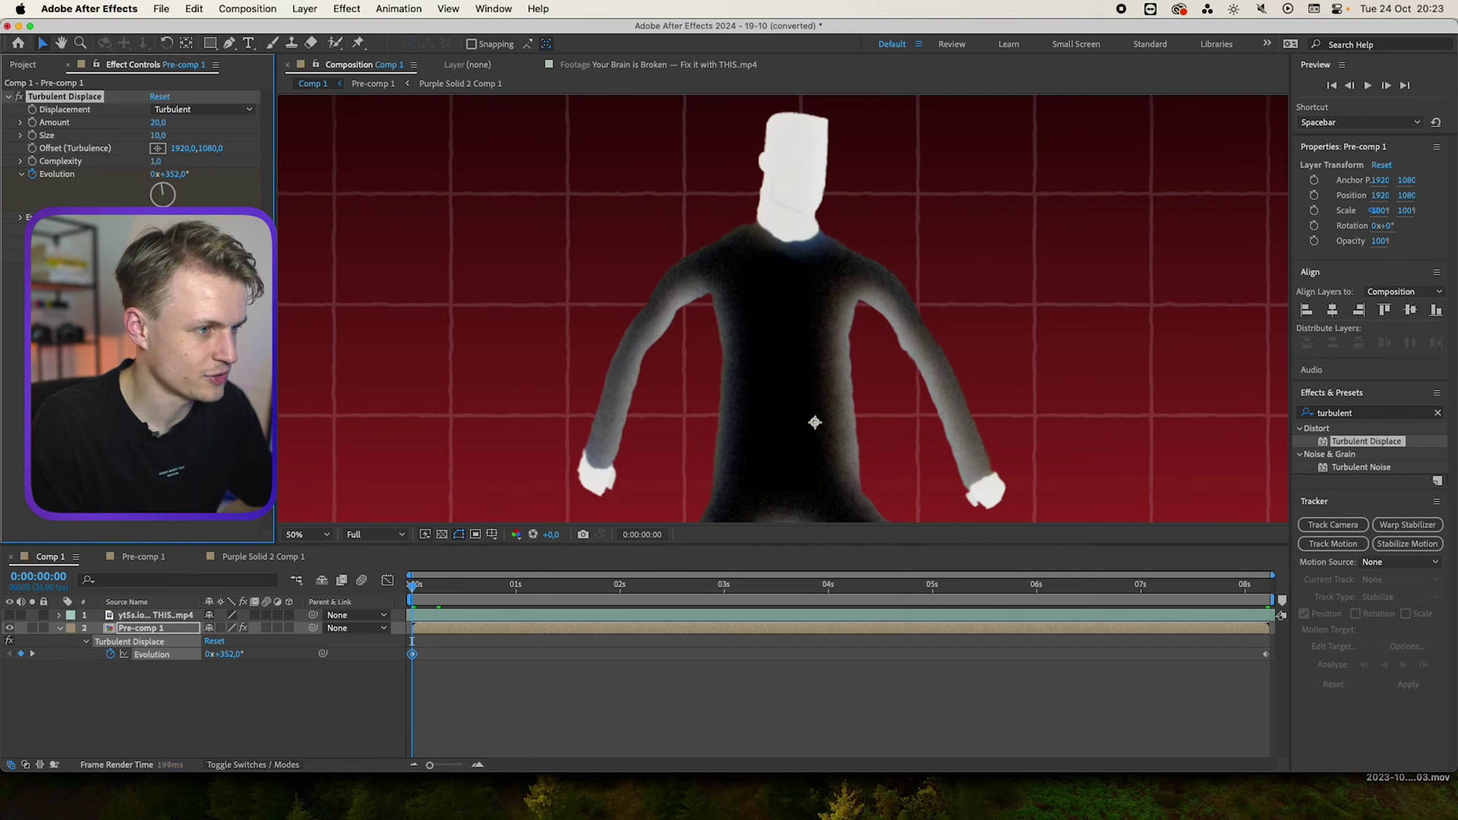
{"action": "left_click", "coordinate": [668, 674]}
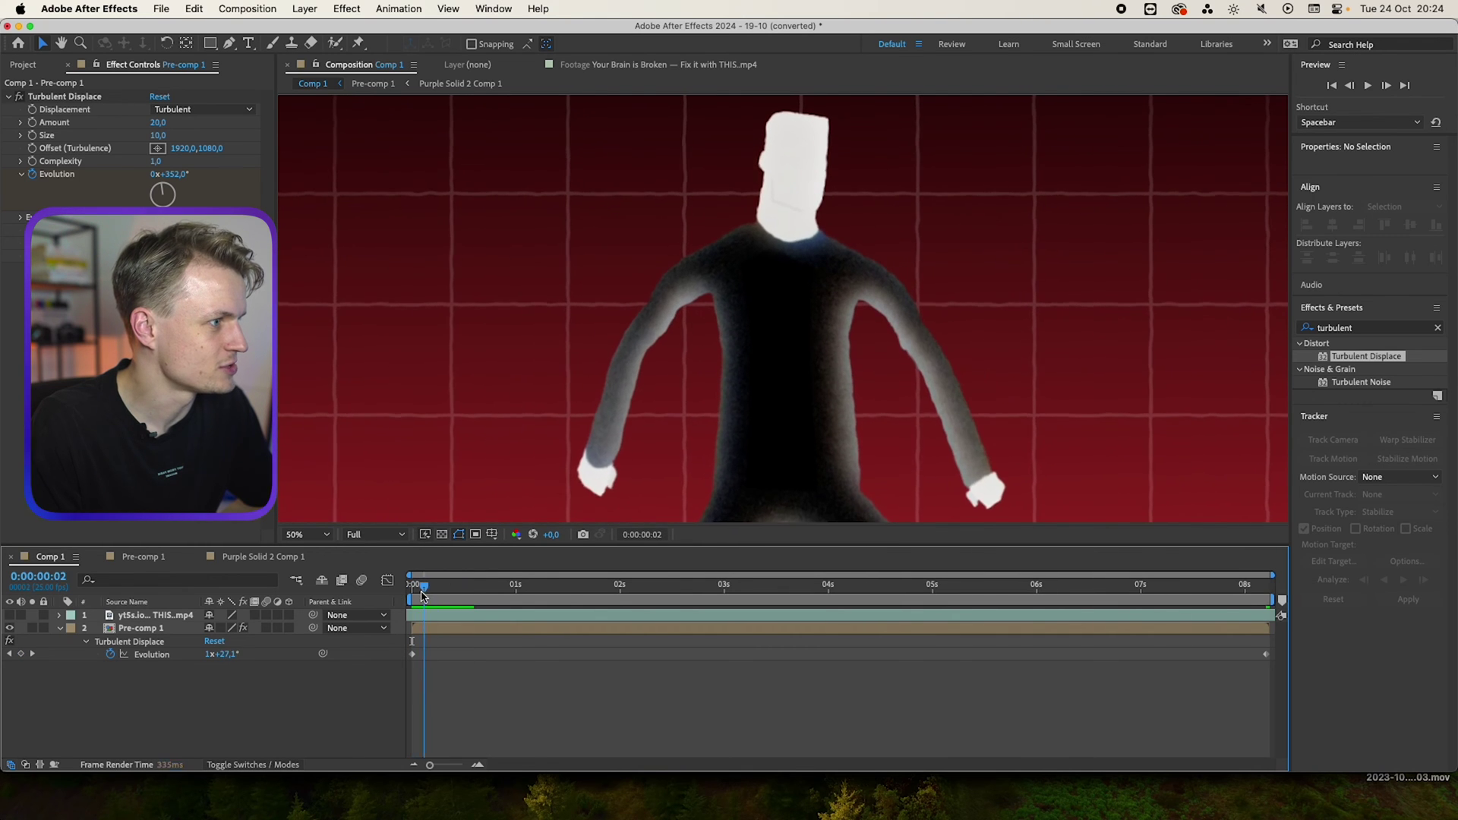
- Change the starting Evolution keyframe to -20 revolutions, reading -19x-8.0°
{"action": "key", "text": "space"}
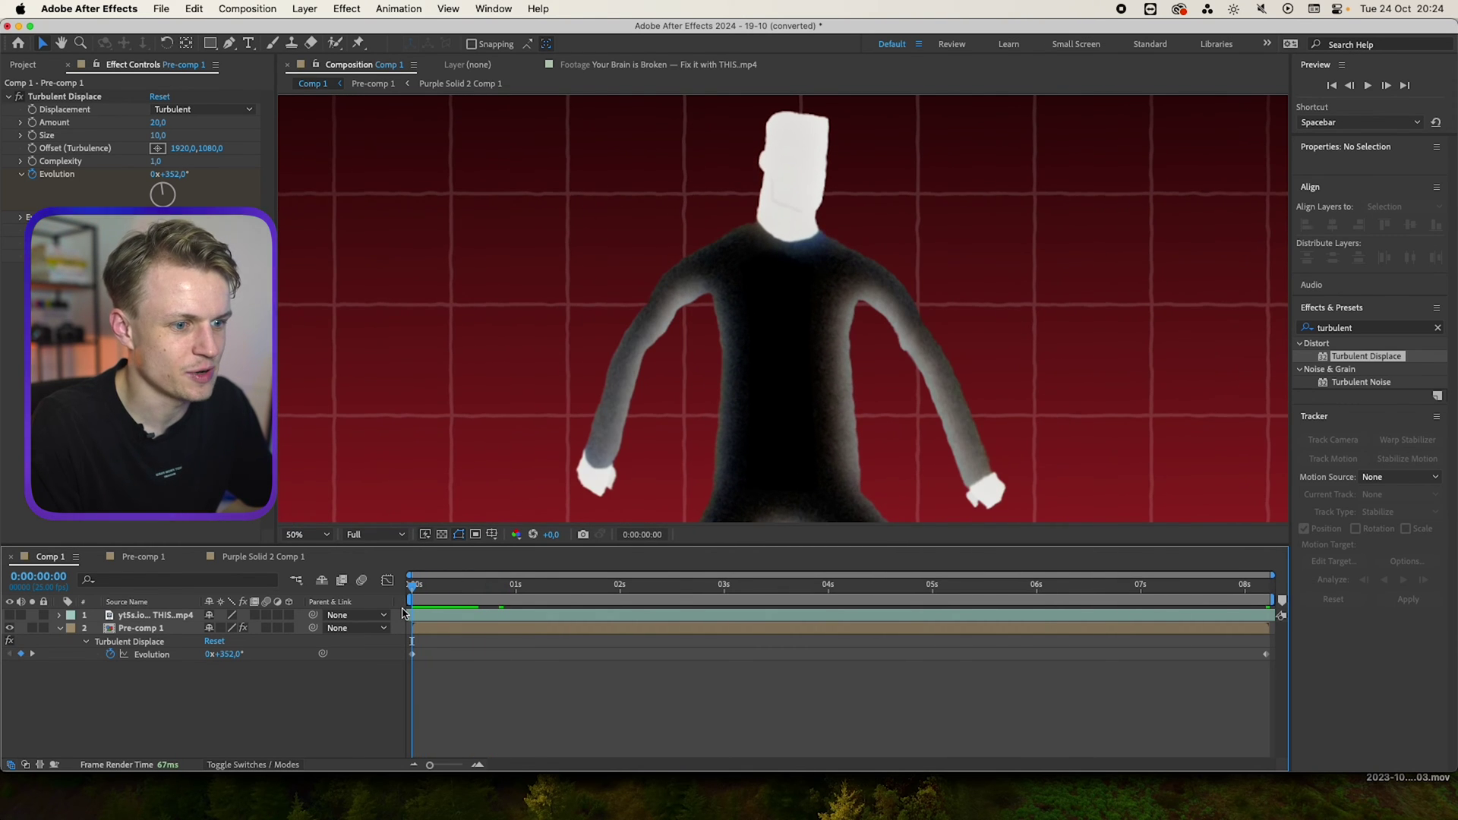
{"action": "left_click", "coordinate": [153, 175]}
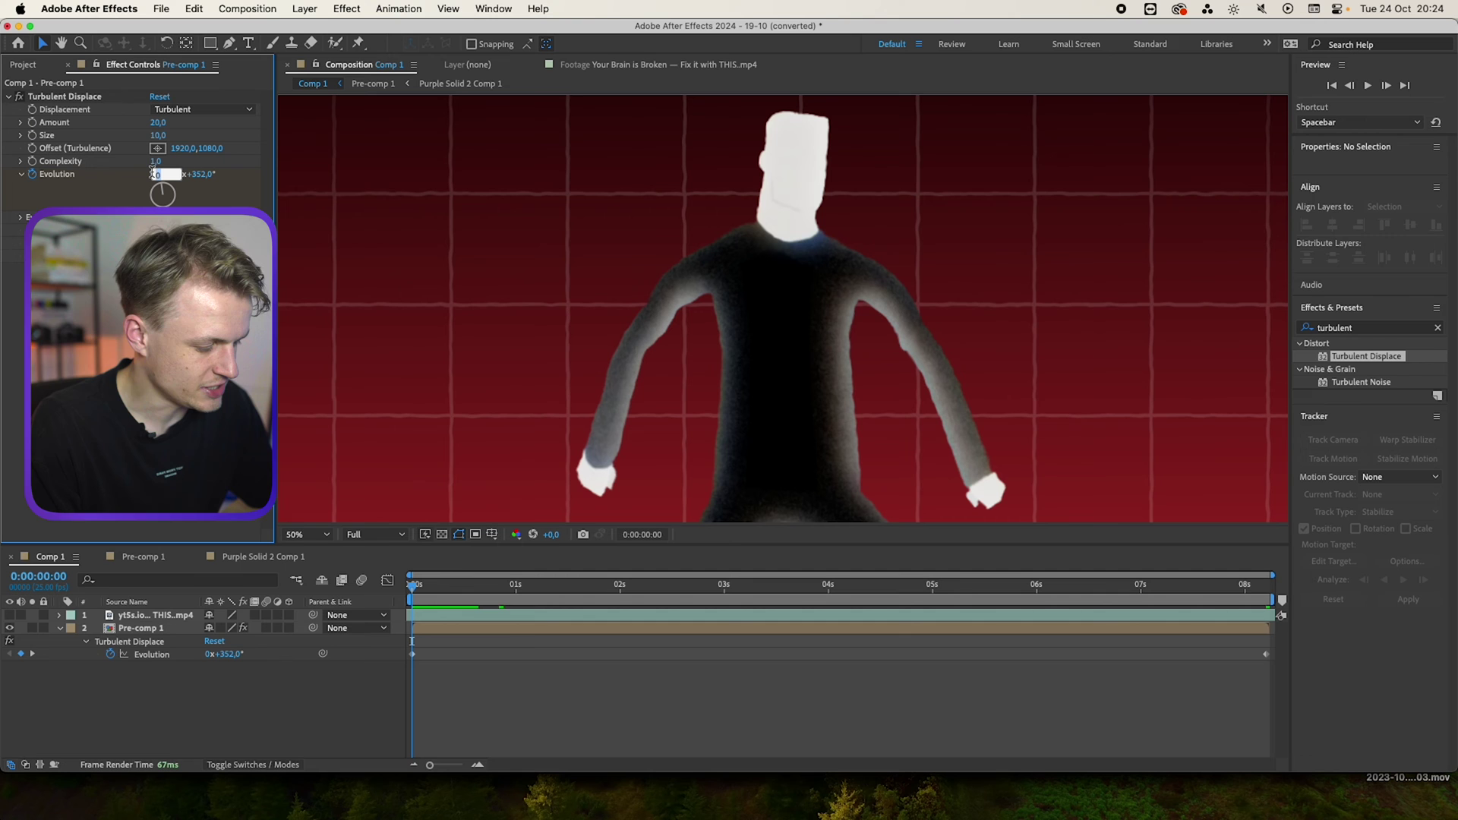
{"action": "key", "text": "Return"}
{"action": "left_click", "coordinate": [651, 713]}
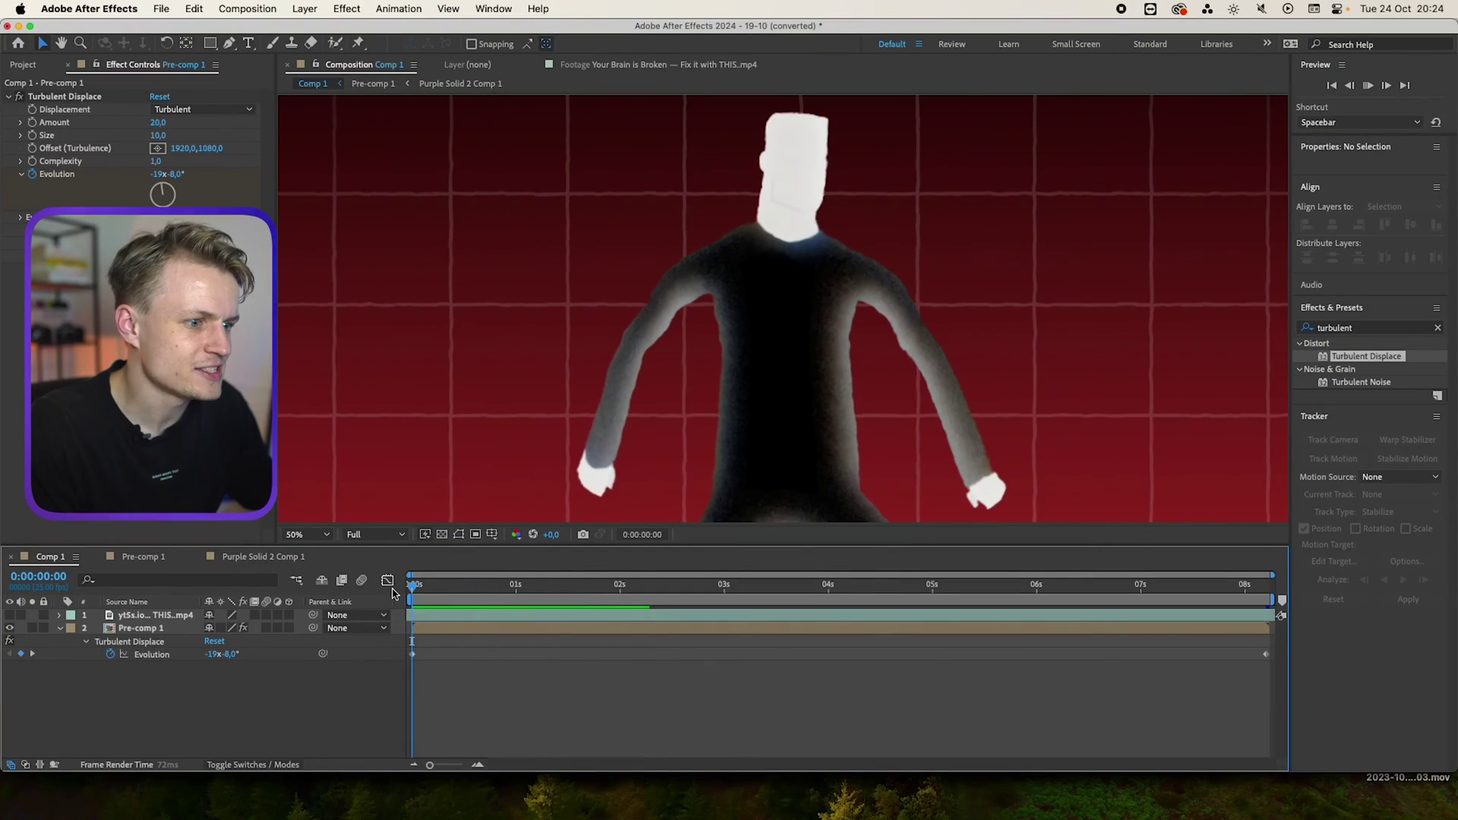
- Preview the faster wobble with the viewer zoomed to 100%
{"action": "key", "text": "space"}
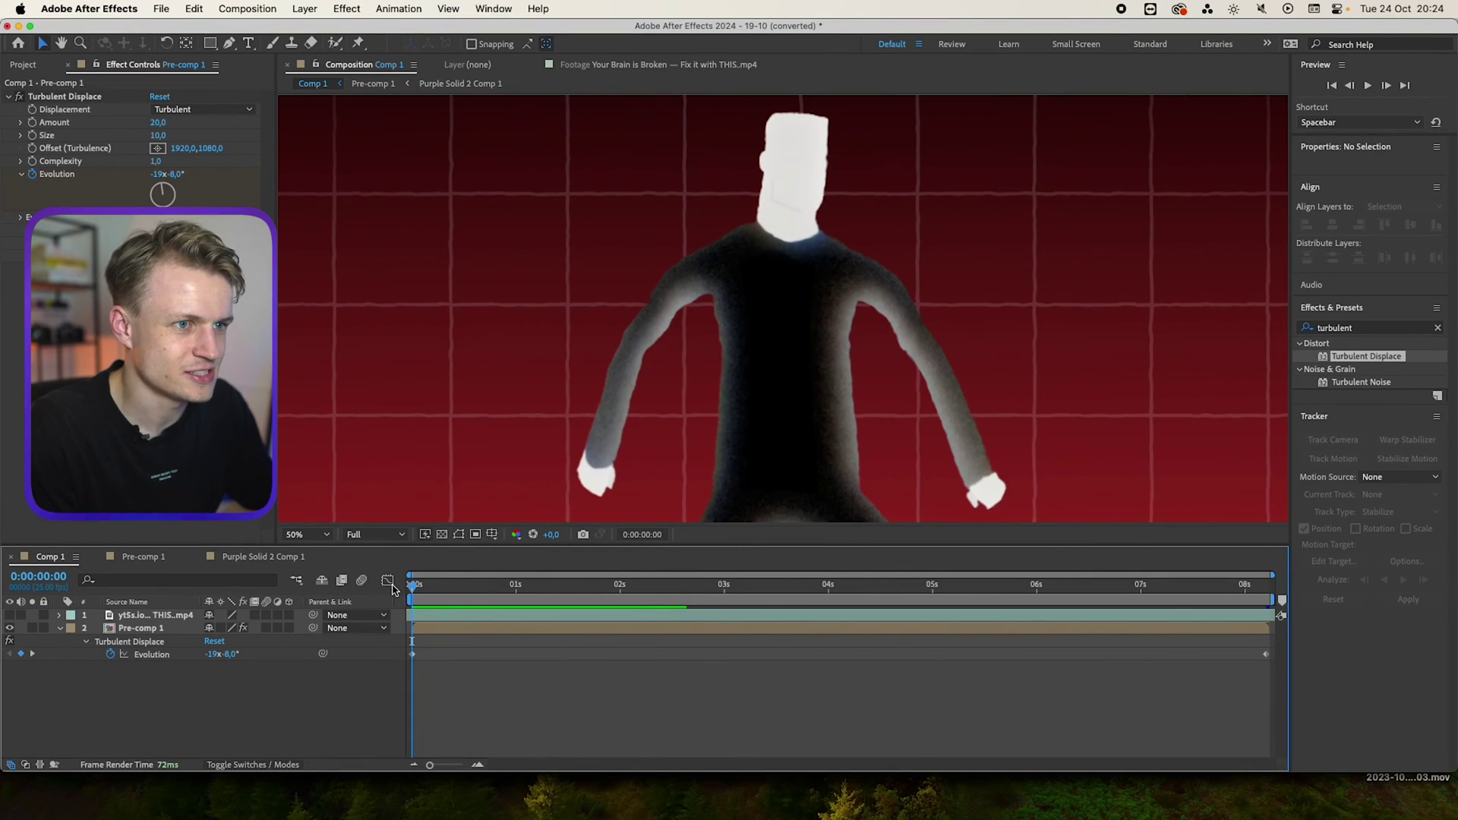
{"action": "key", "text": "period"}
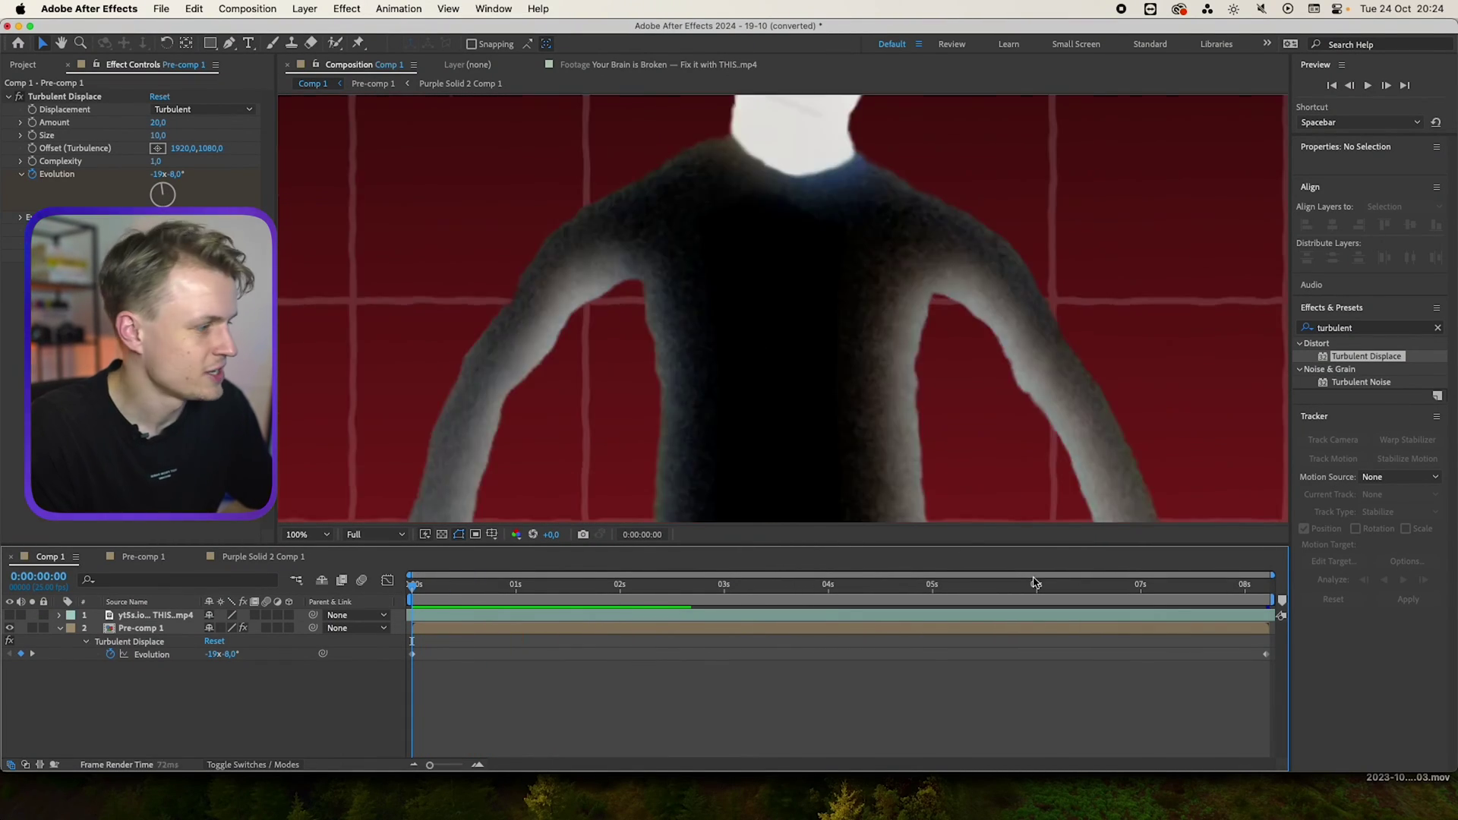
{"action": "key", "text": "space"}
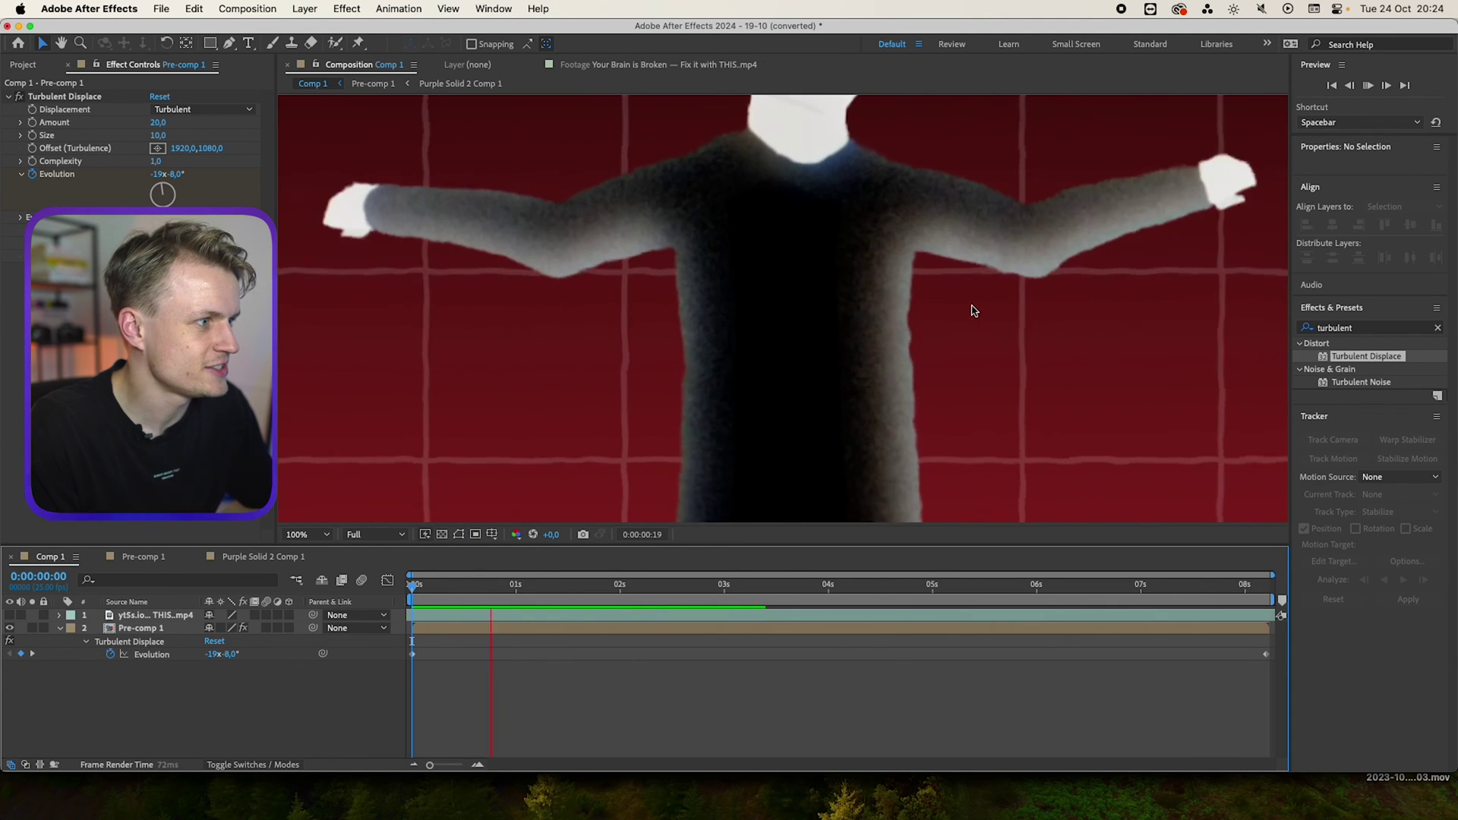
{"action": "scroll", "coordinate": [805, 279], "scroll_direction": "down", "scroll_amount": 4}
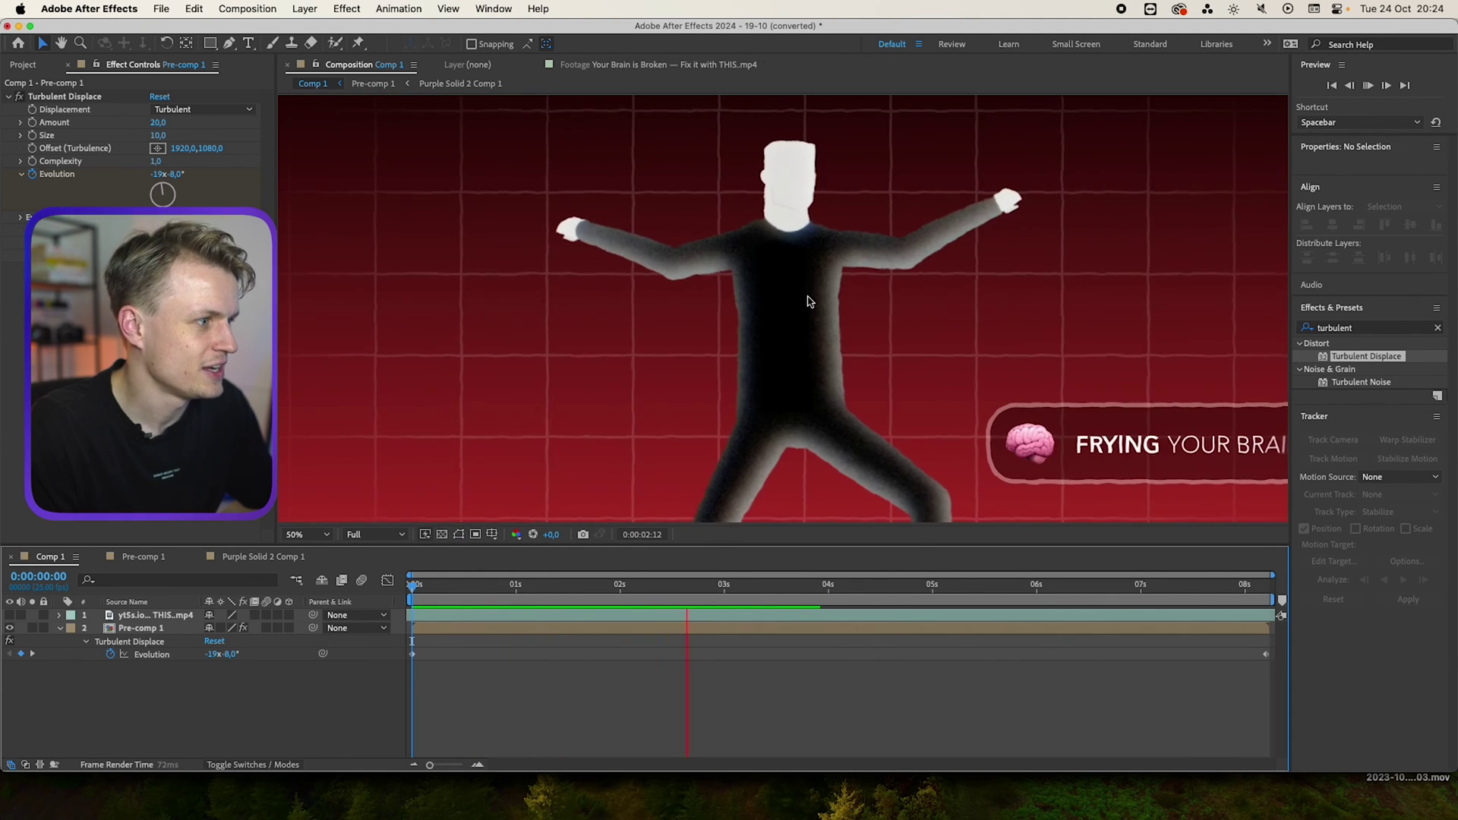
- Search 'poste' in Effects & Presets and apply Posterize Time to Pre-comp 1
{"action": "key", "text": "space"}
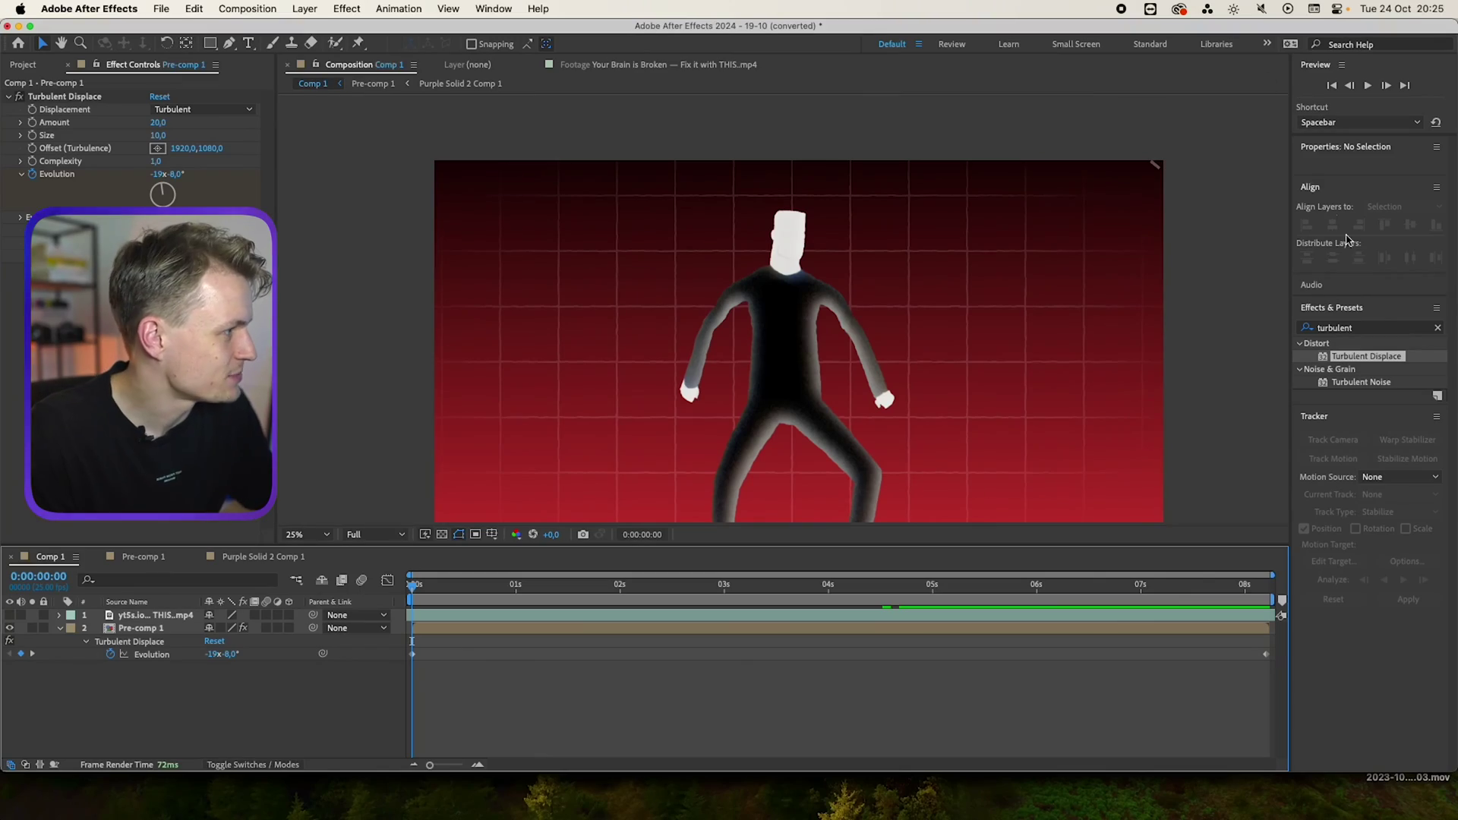
{"action": "left_click", "coordinate": [1386, 331]}
{"action": "type", "text": "poste"}
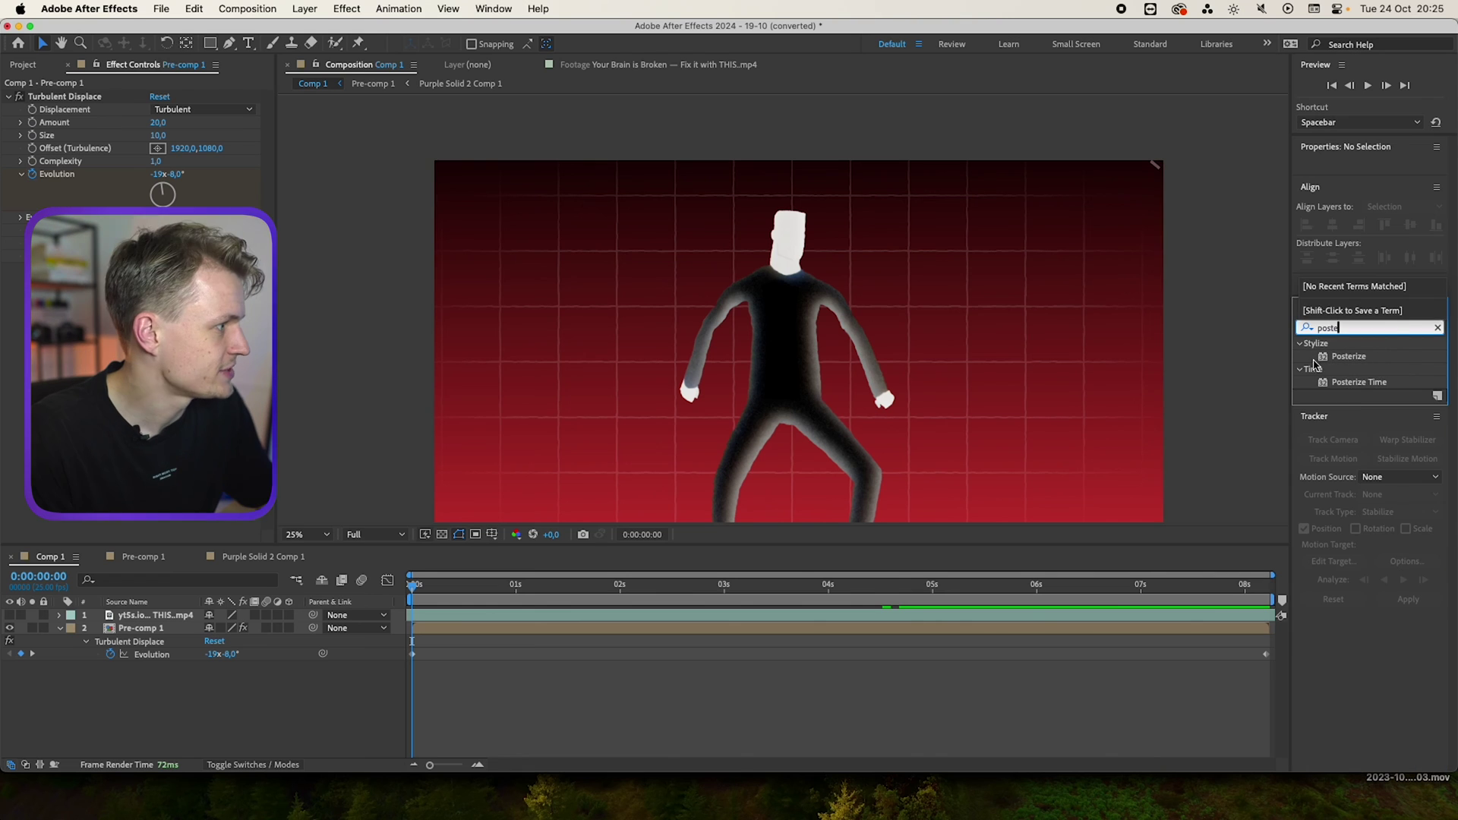
{"action": "left_click_drag", "start_coordinate": [1340, 382], "coordinate": [799, 342]}
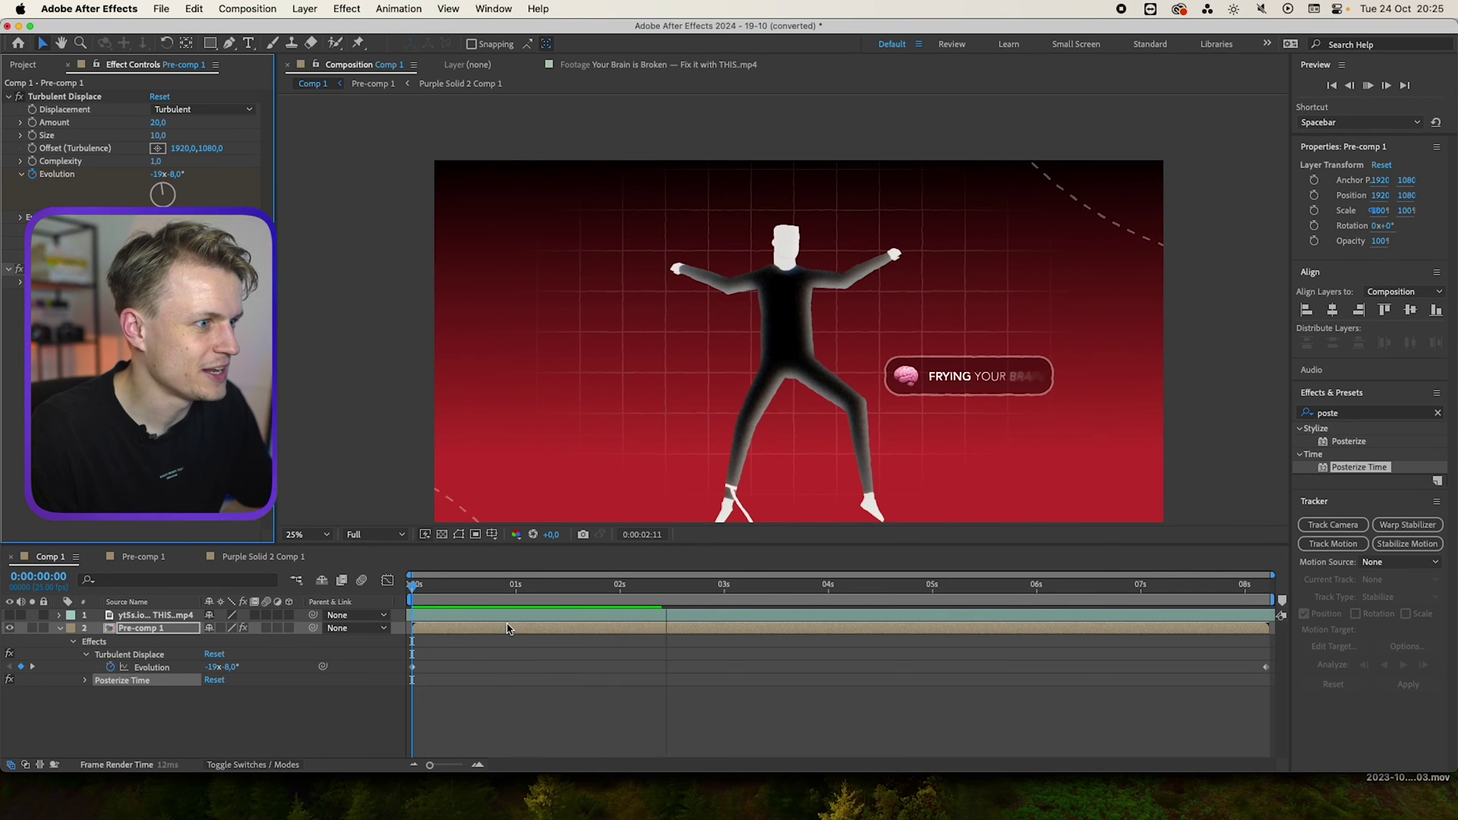
{"action": "key", "text": "space"}
{"action": "left_click_drag", "start_coordinate": [416, 586], "coordinate": [466, 613]}
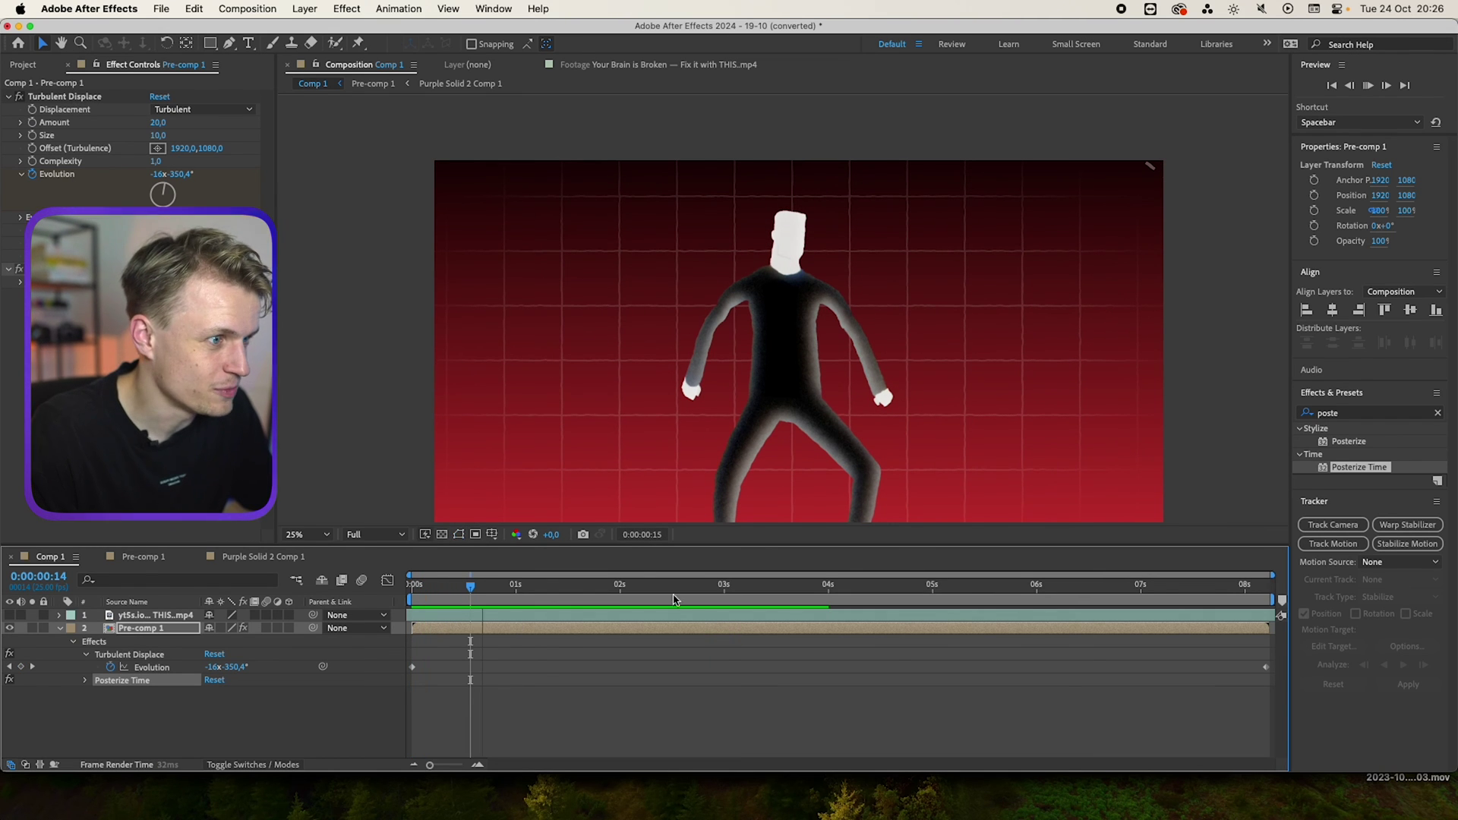
{"action": "key", "text": "space"}
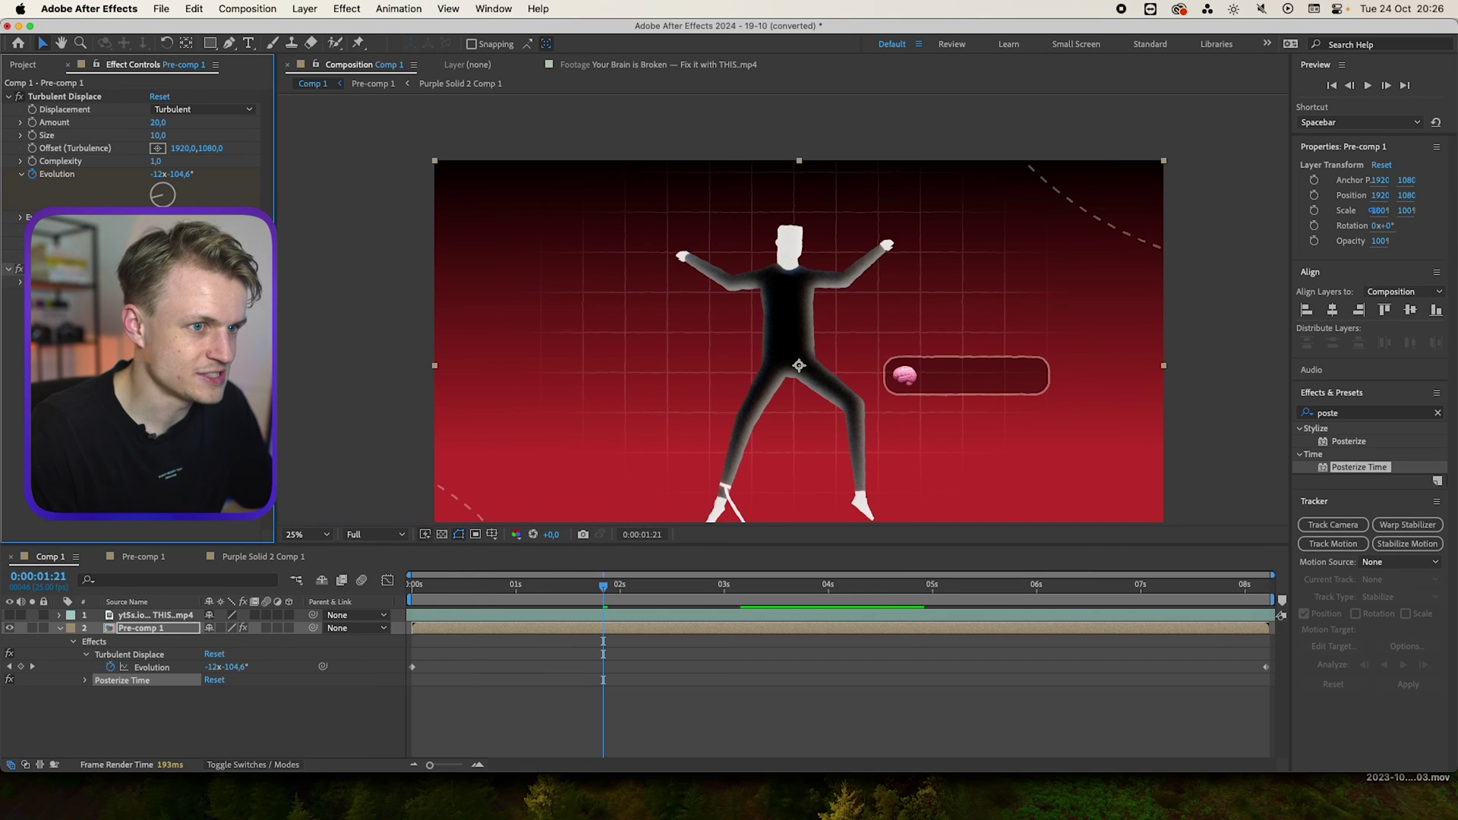
{"action": "key", "text": "Home"}
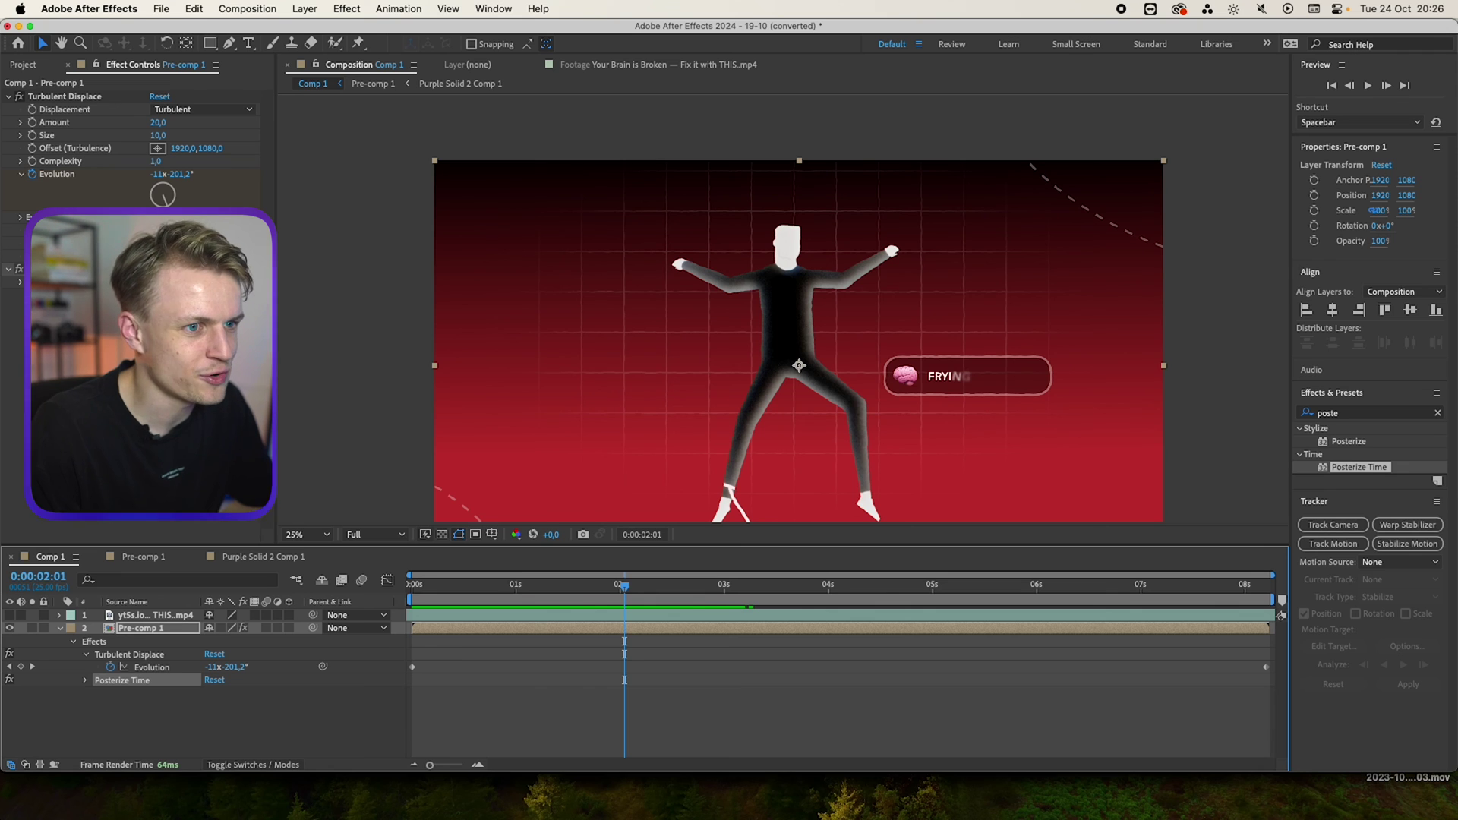
{"action": "left_click", "coordinate": [464, 665]}
{"action": "key", "text": "Home"}
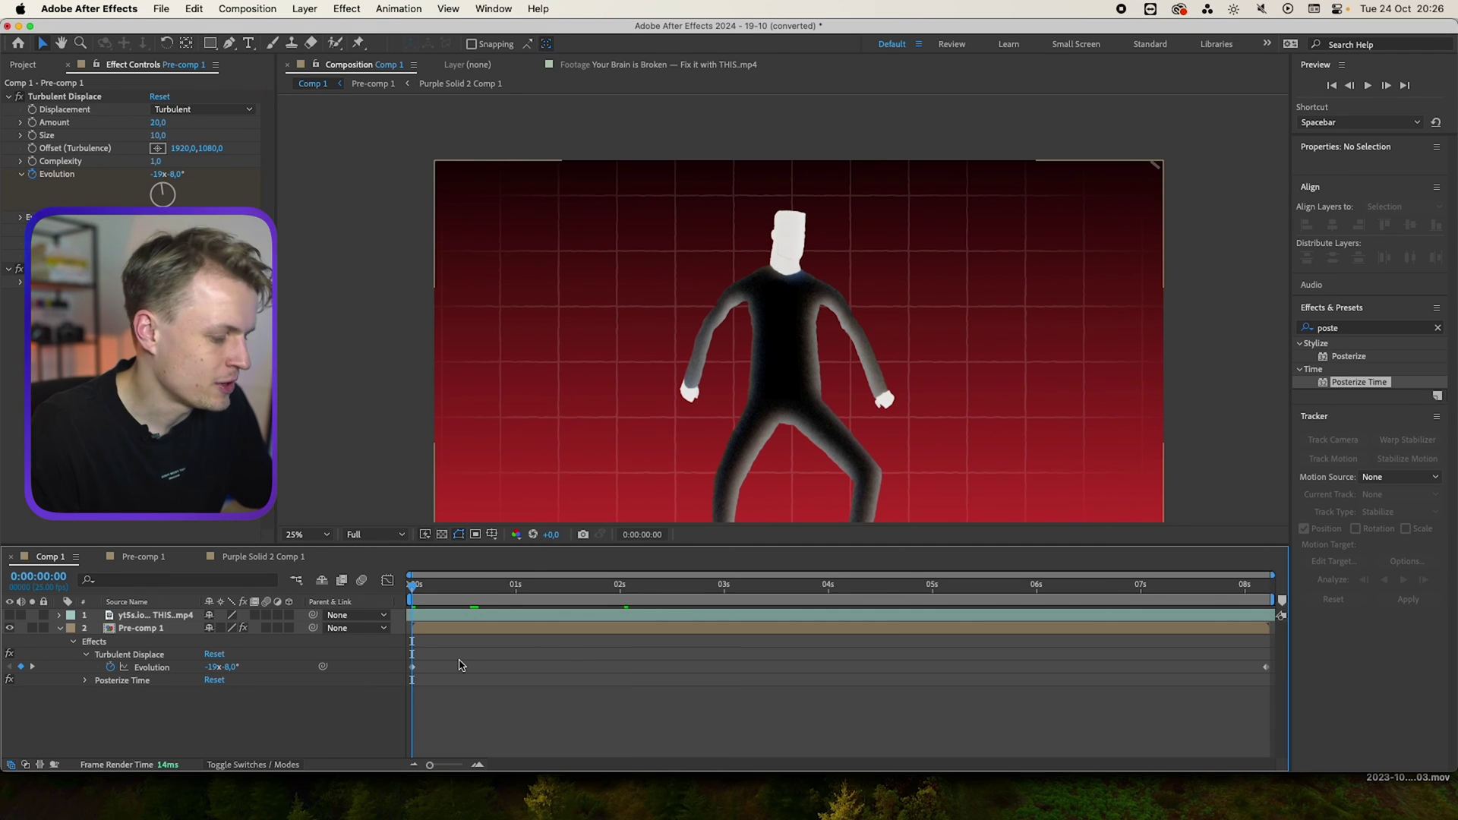